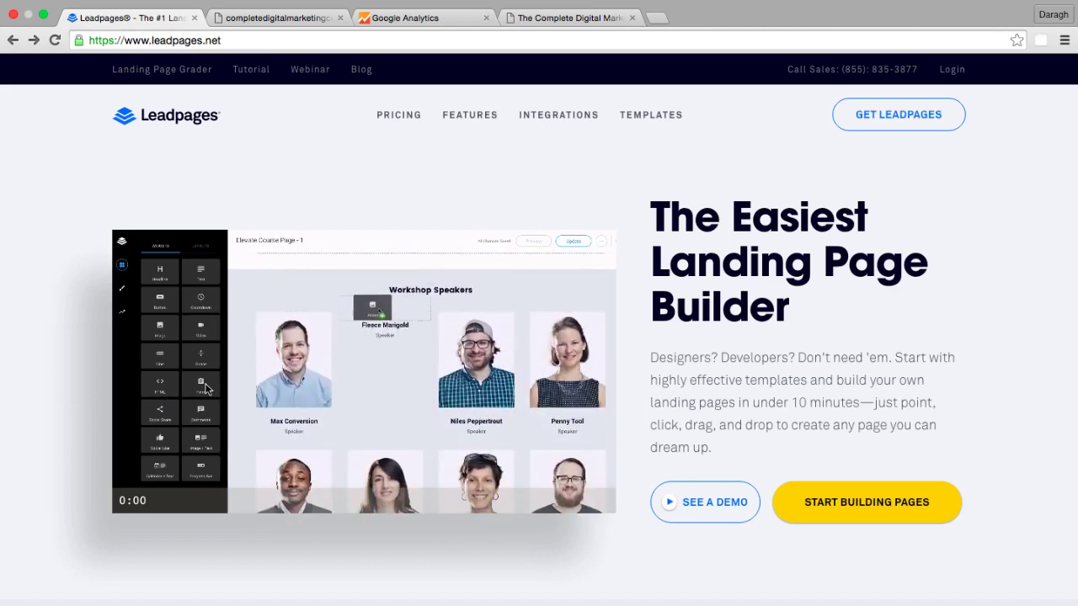
View the Leadpages pricing plans and browse the landing page templates in the marketplace
{"action": "left_click", "coordinate": [396, 128]}
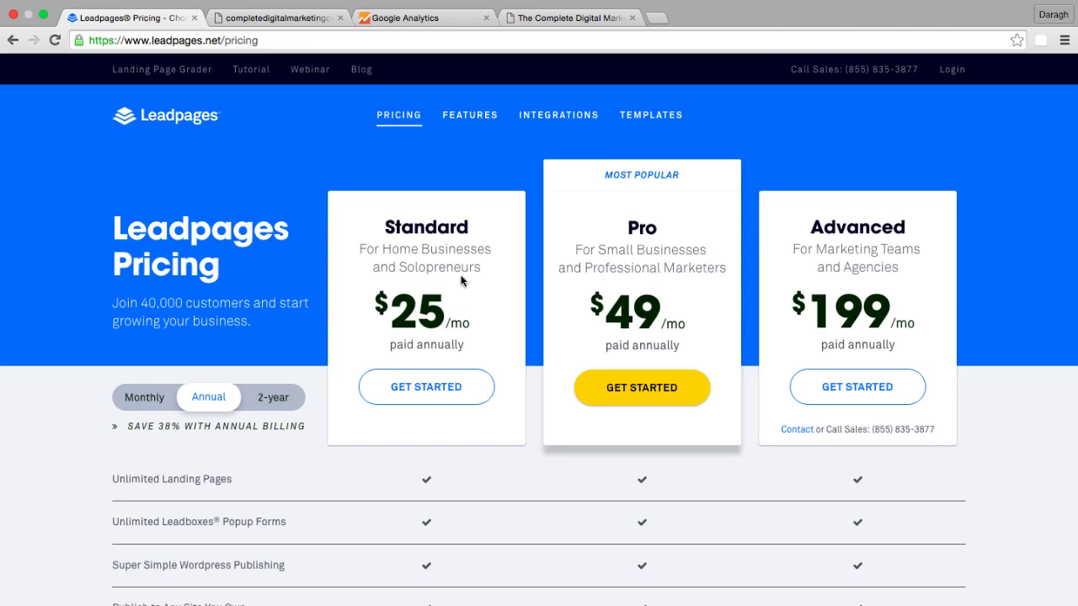
{"action": "left_click", "coordinate": [649, 121]}
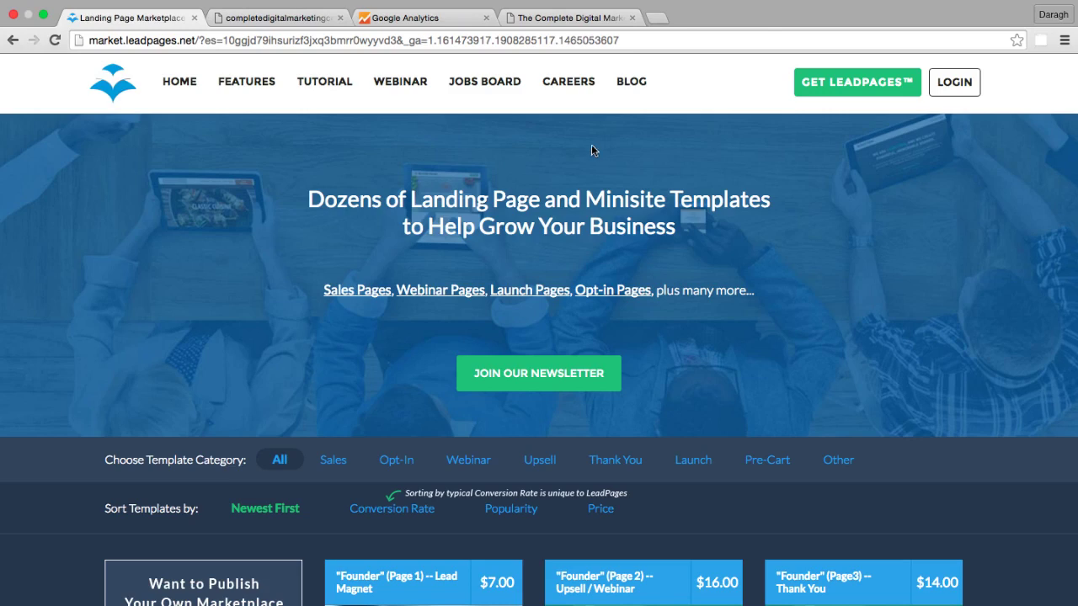
{"action": "scroll", "coordinate": [251, 301], "scroll_direction": "down", "scroll_amount": 5}
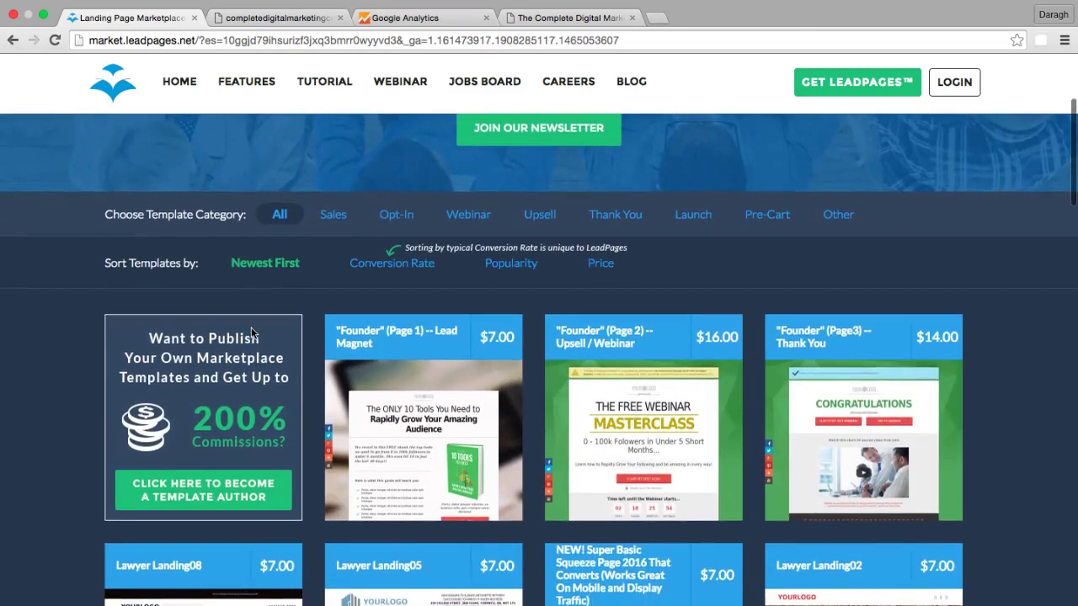
{"action": "scroll", "coordinate": [251, 334], "scroll_direction": "down", "scroll_amount": 3}
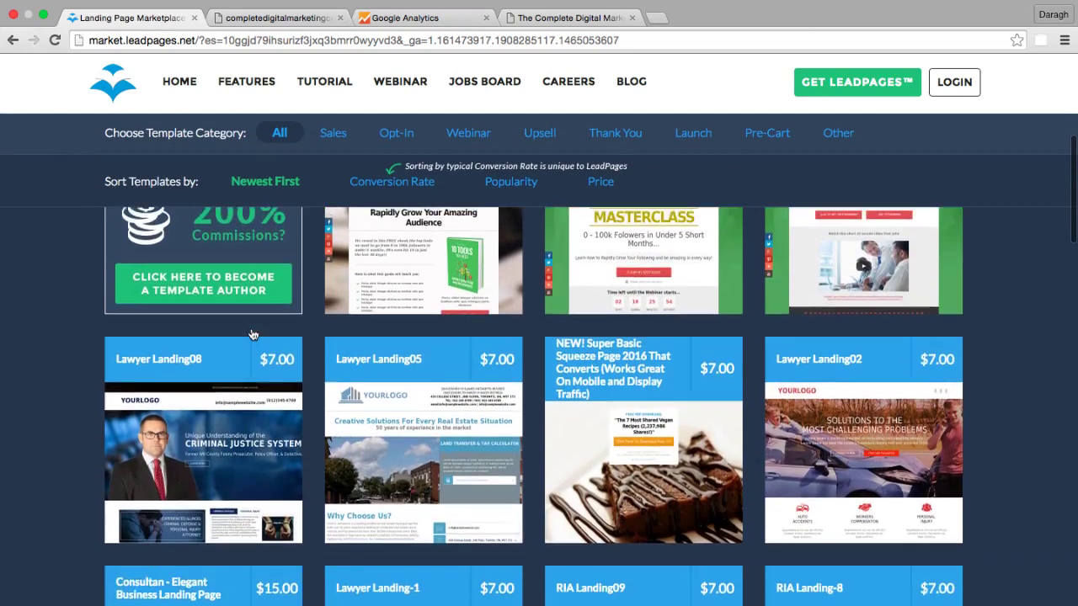
{"action": "mouse_move", "coordinate": [252, 335]}
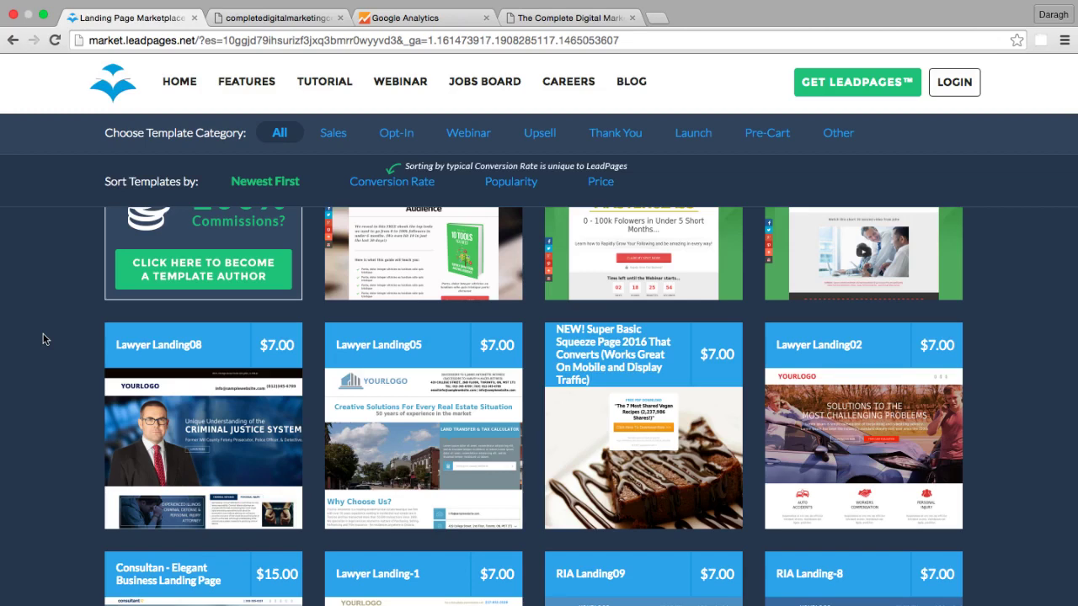
{"action": "scroll", "coordinate": [44, 340], "scroll_direction": "down", "scroll_amount": 5}
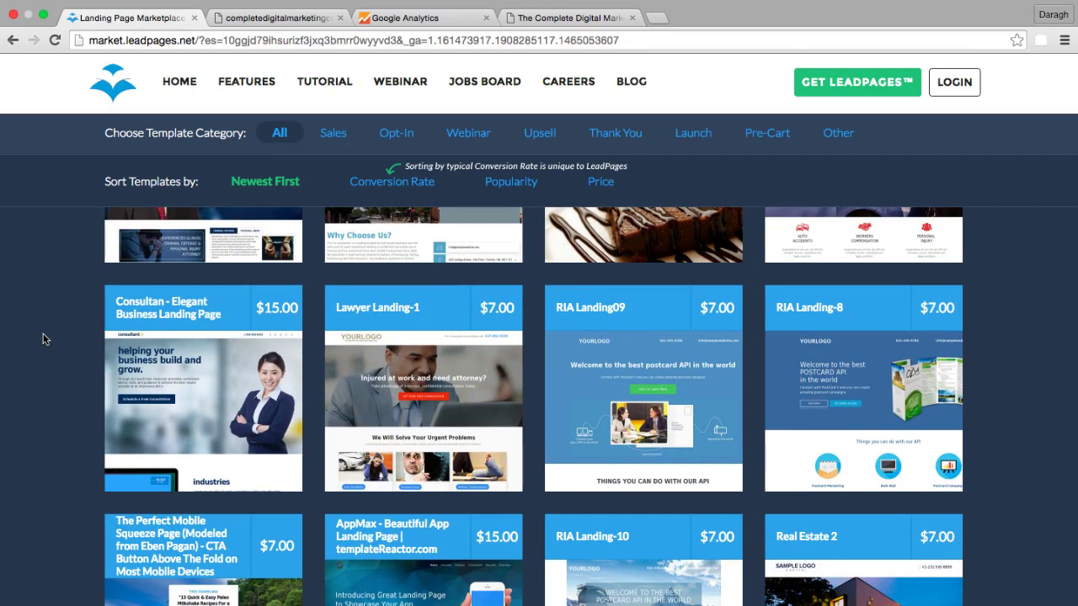
Open the live preview of the Consultan - Elegant Business Landing Page template and look through it
{"action": "mouse_move", "coordinate": [166, 382]}
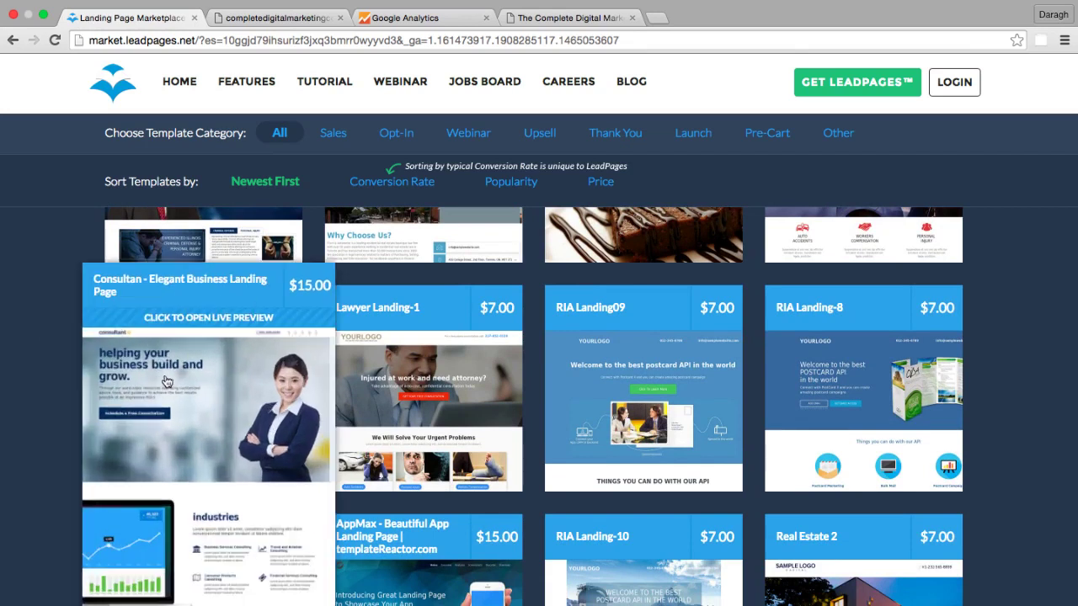
{"action": "left_click", "coordinate": [176, 381]}
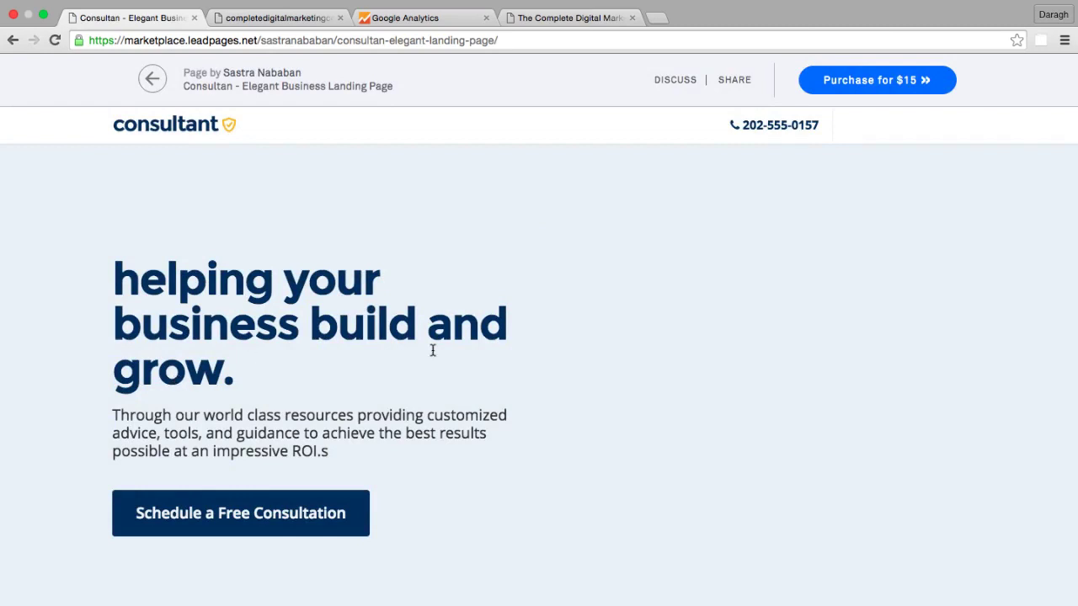
{"action": "scroll", "coordinate": [431, 349], "scroll_direction": "down", "scroll_amount": 5}
{"action": "scroll", "coordinate": [428, 349], "scroll_direction": "up", "scroll_amount": 3}
{"action": "scroll", "coordinate": [428, 349], "scroll_direction": "up", "scroll_amount": 2}
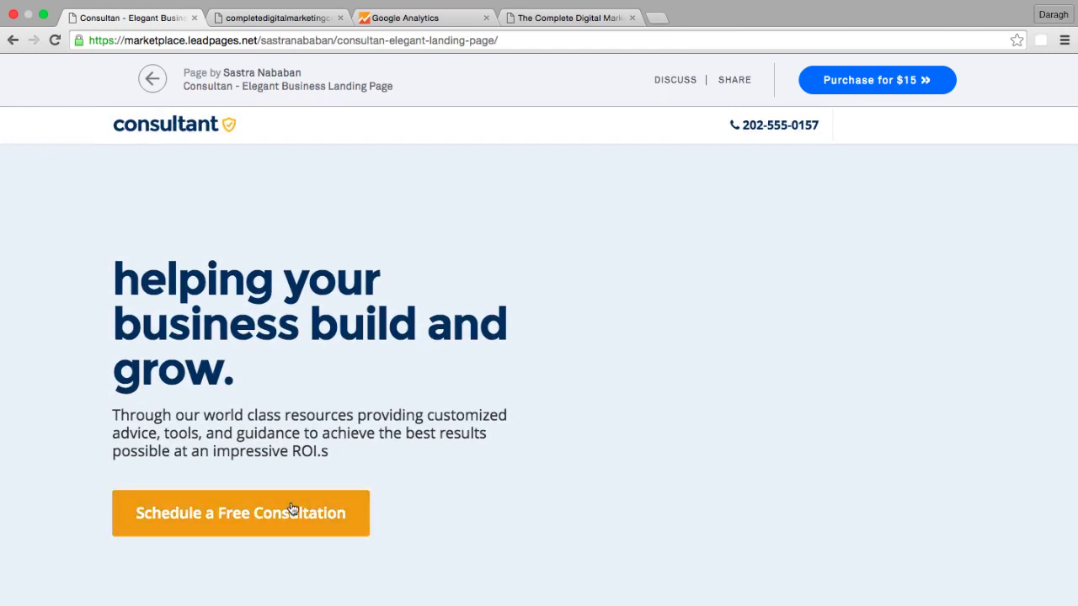
Switch to the completedigitalmarketingcourse page editor and toggle the header's background image and title off and back on
{"action": "left_click", "coordinate": [277, 20]}
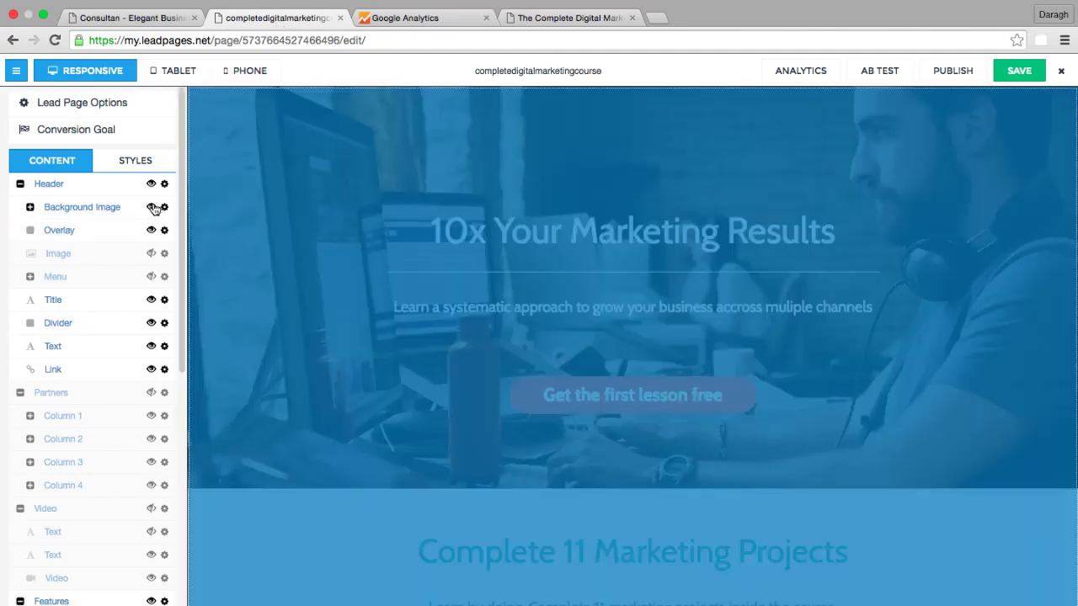
{"action": "left_click", "coordinate": [153, 207]}
{"action": "left_click", "coordinate": [153, 207]}
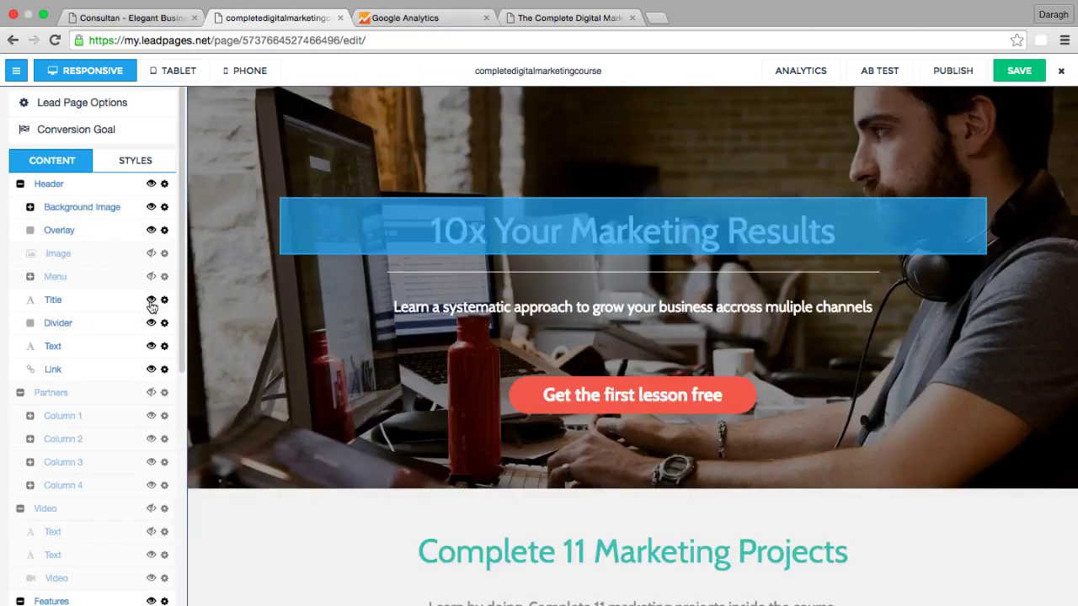
{"action": "left_click", "coordinate": [152, 302]}
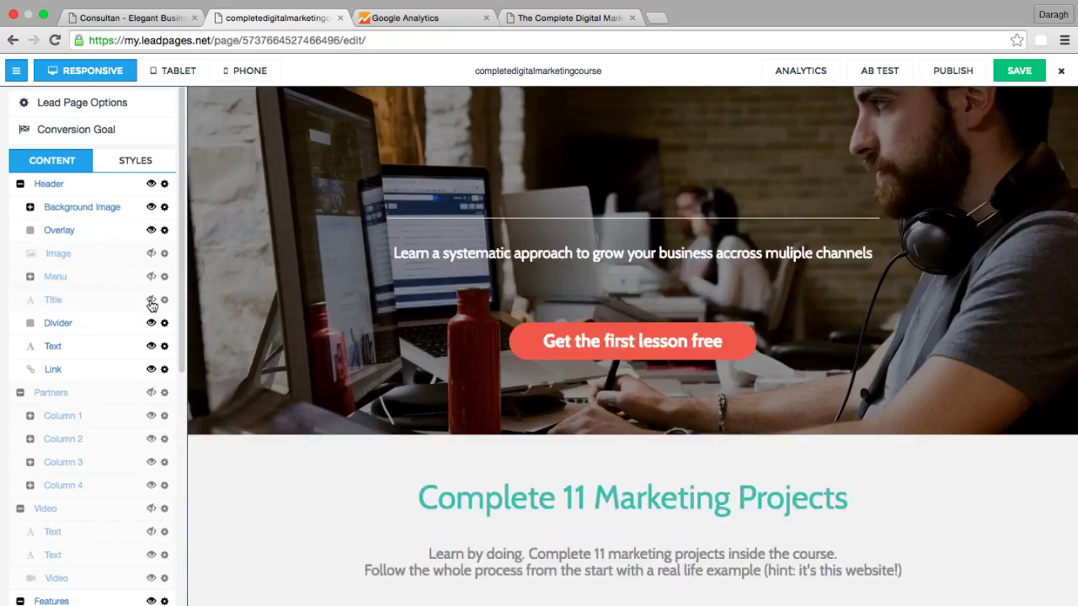
{"action": "left_click", "coordinate": [152, 302]}
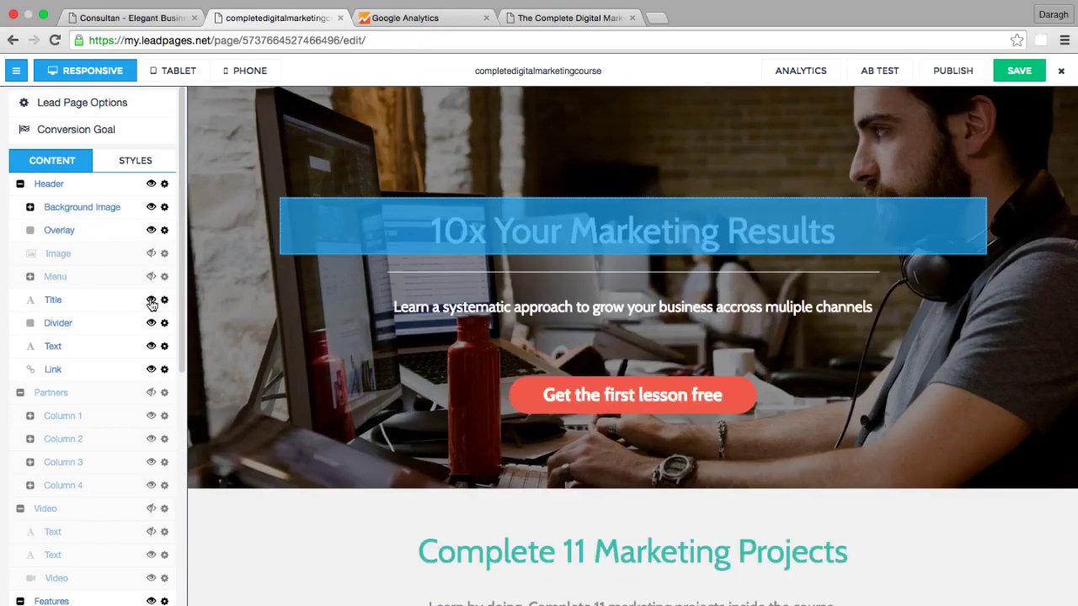
{"action": "left_click", "coordinate": [233, 277]}
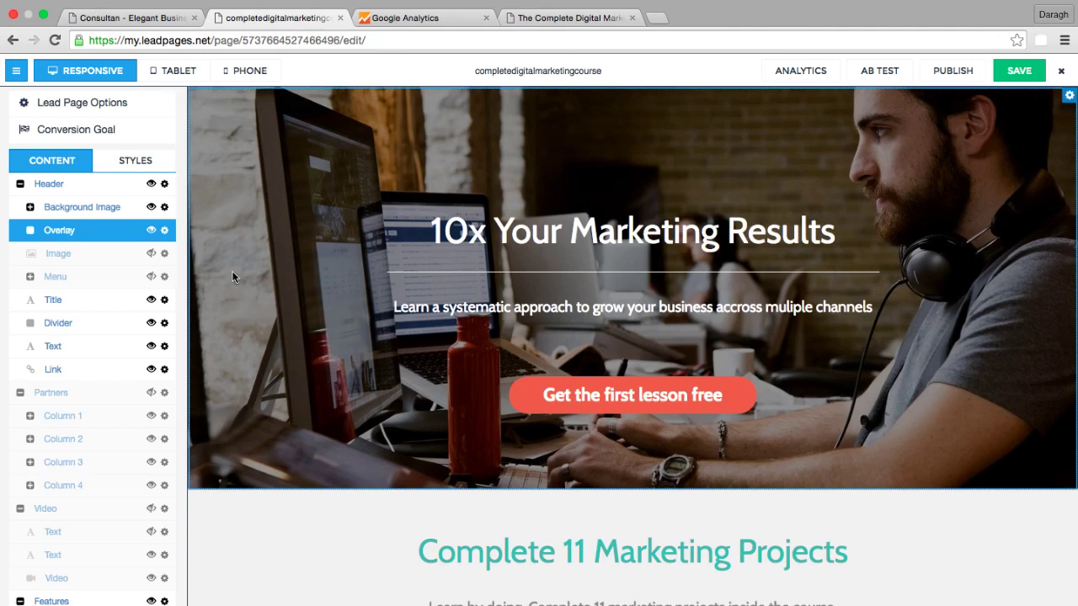
Open the form behind the "Get the first lesson free" link and review its e-mail field and integration settings
{"action": "left_click", "coordinate": [592, 414]}
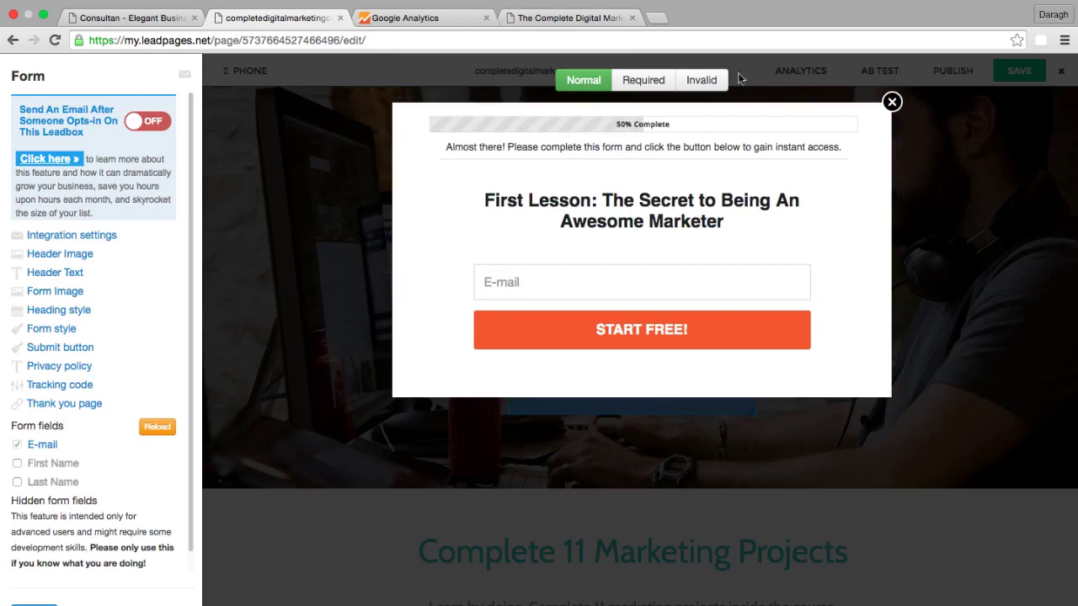
{"action": "left_click", "coordinate": [578, 296]}
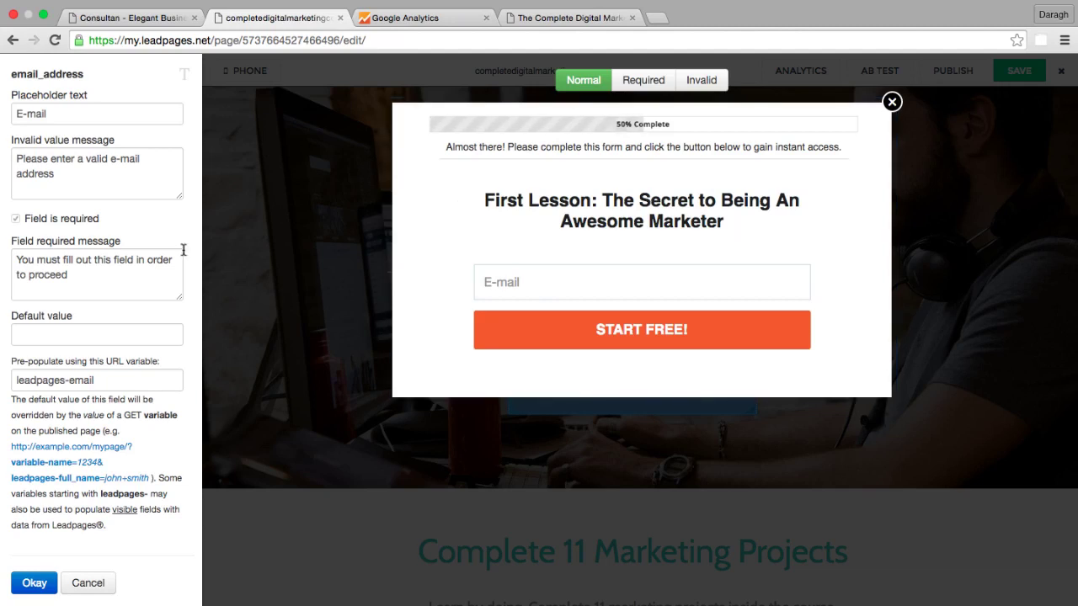
{"action": "left_click", "coordinate": [33, 581]}
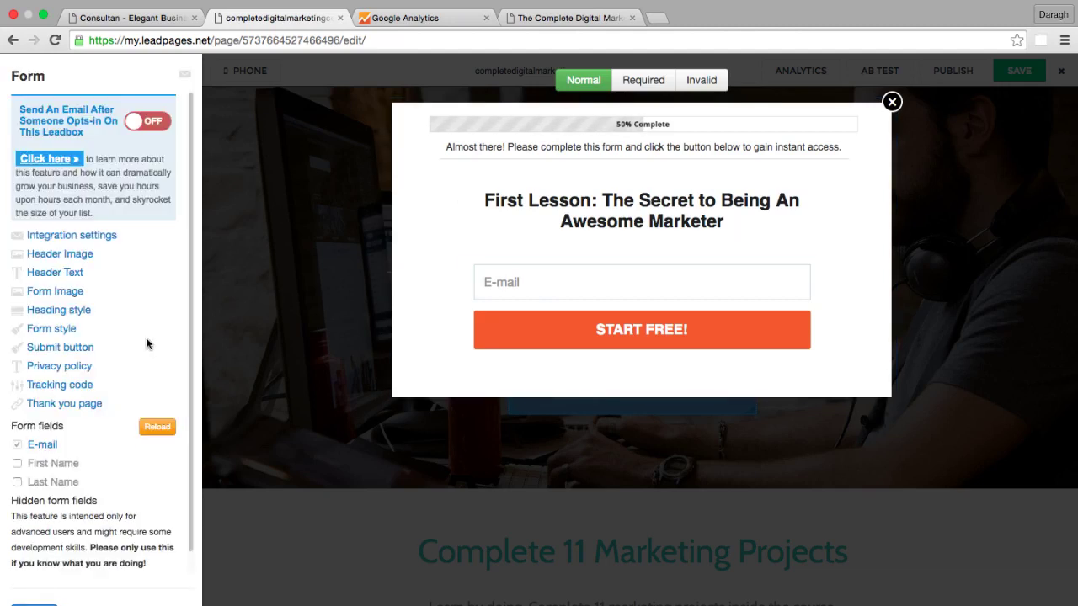
{"action": "left_click", "coordinate": [75, 239]}
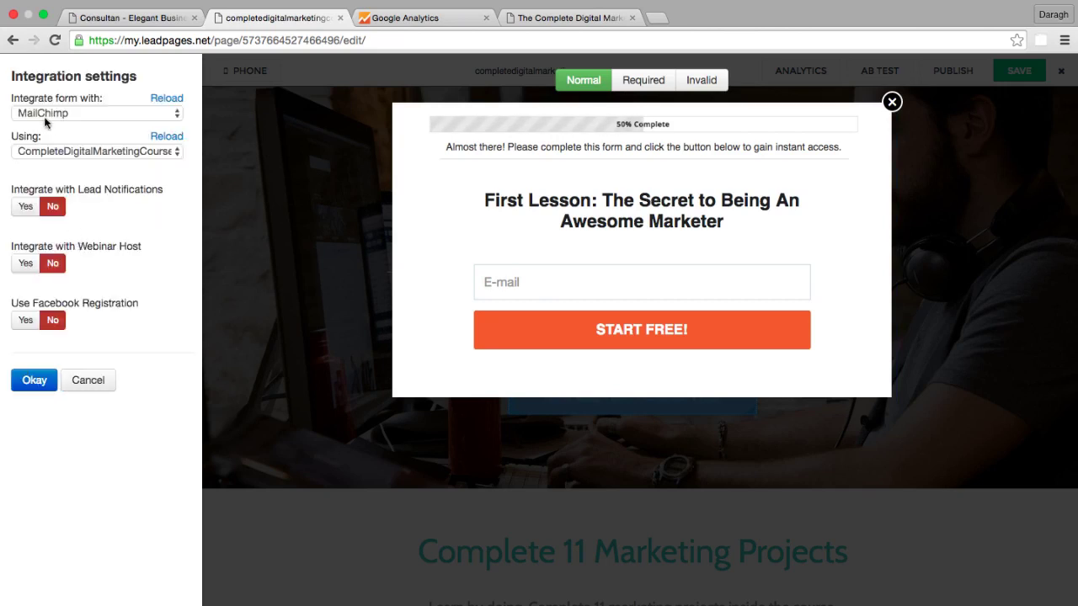
{"action": "left_click", "coordinate": [535, 283]}
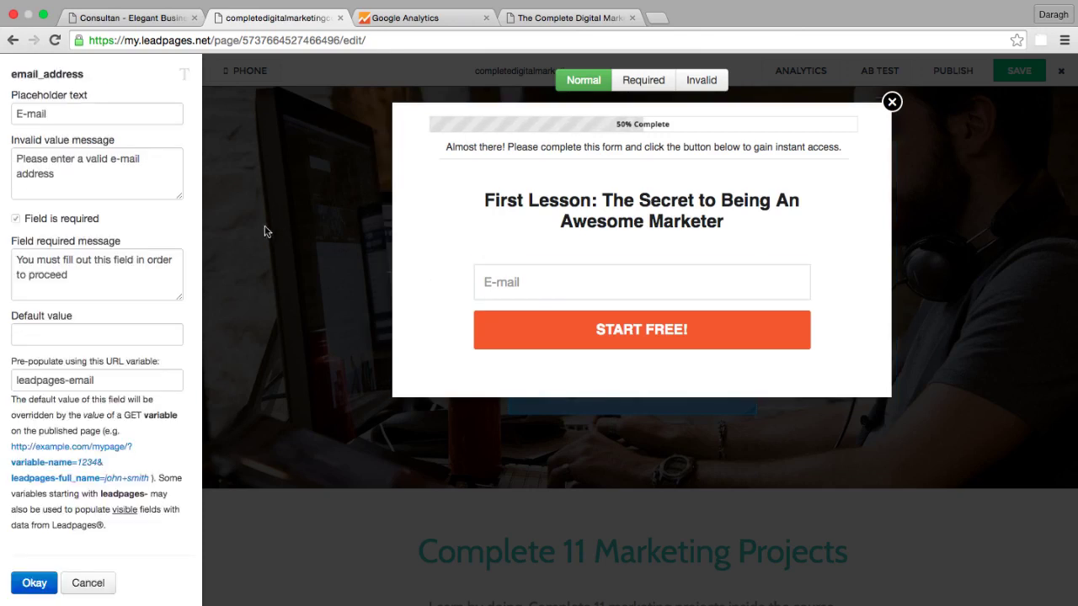
{"action": "left_click", "coordinate": [38, 587]}
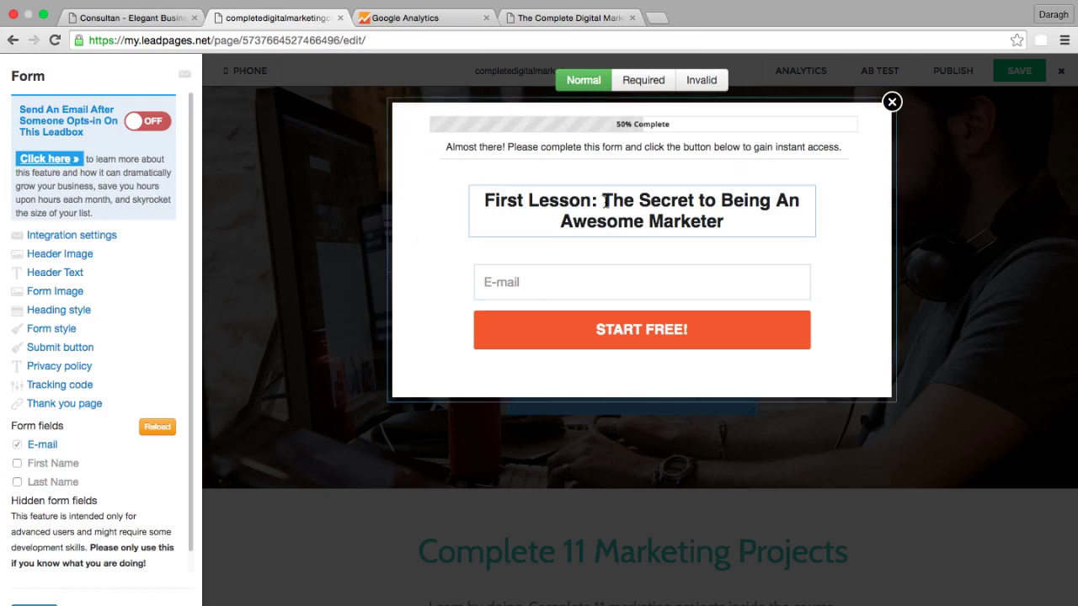
Select the form's title text to inspect its settings, reopen the form for another look, and close it
{"action": "left_click_drag", "start_coordinate": [485, 200], "coordinate": [773, 223]}
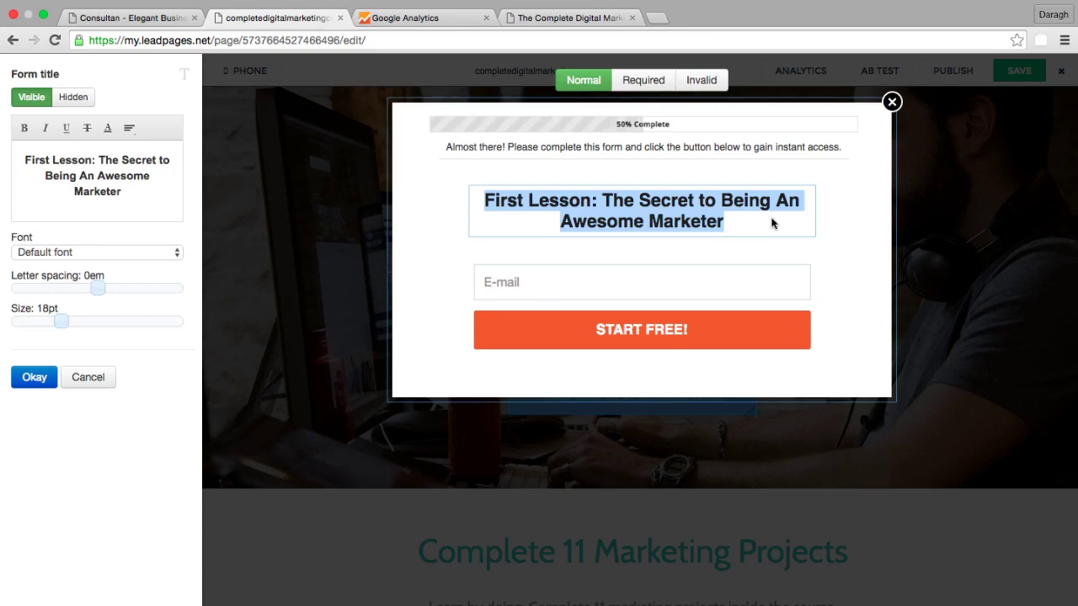
{"action": "left_click", "coordinate": [891, 102]}
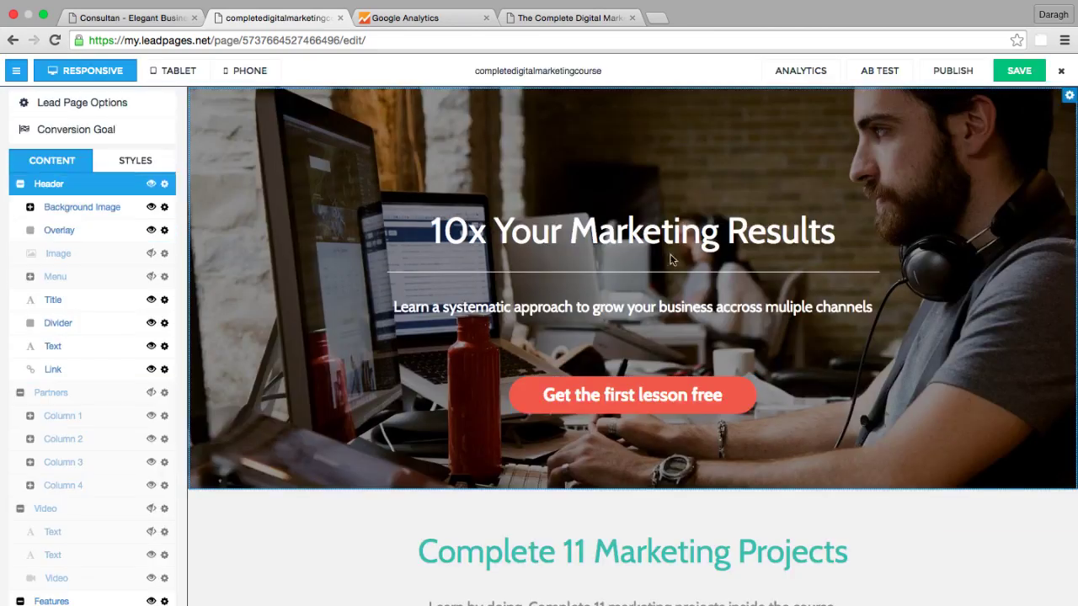
{"action": "left_click", "coordinate": [619, 405]}
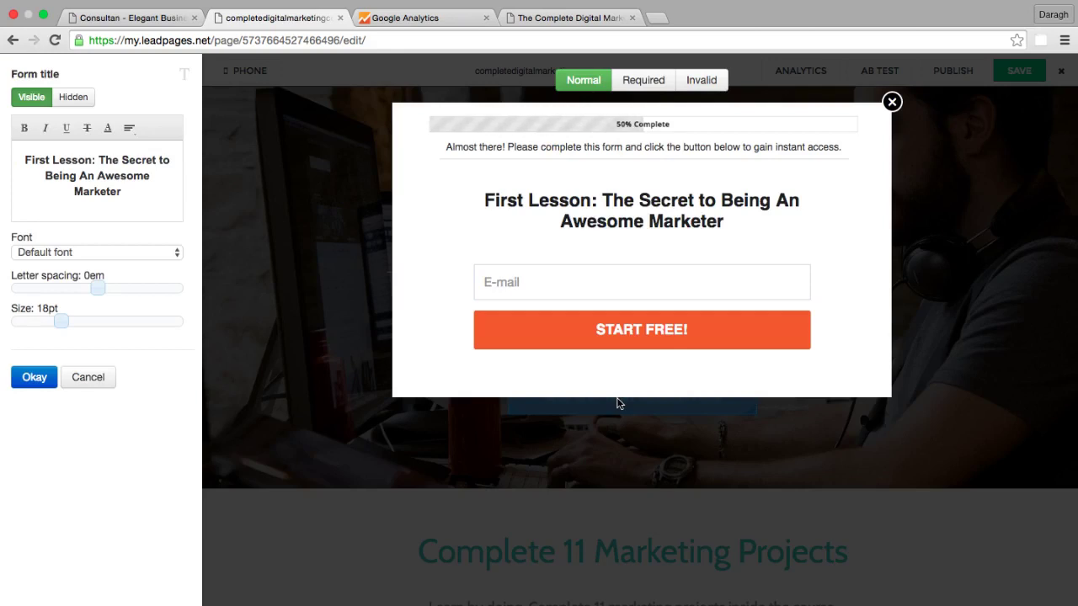
{"action": "left_click", "coordinate": [892, 101]}
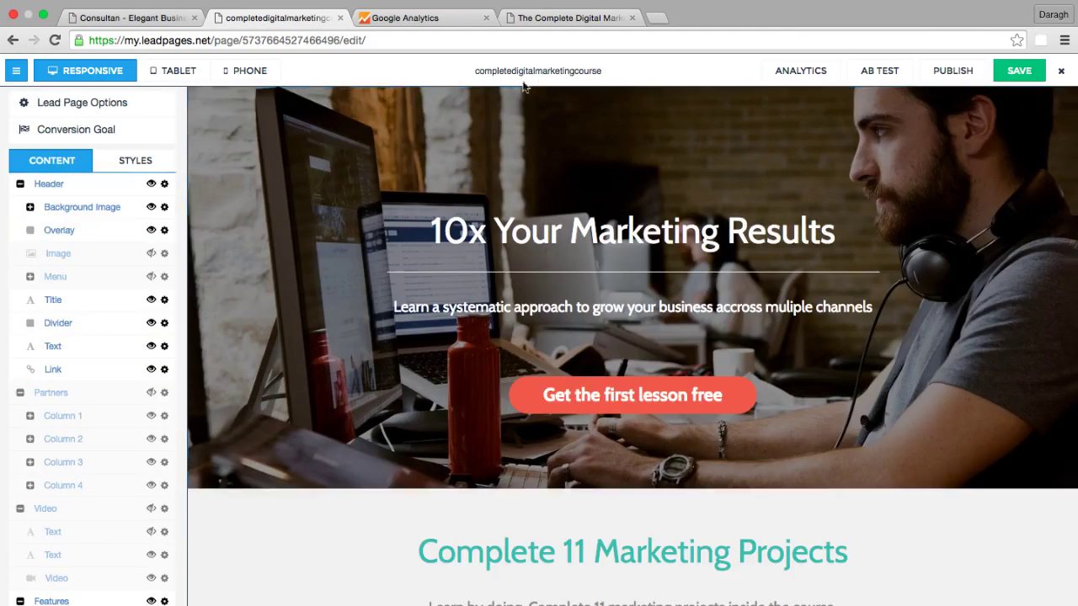
{"action": "left_click", "coordinate": [193, 118]}
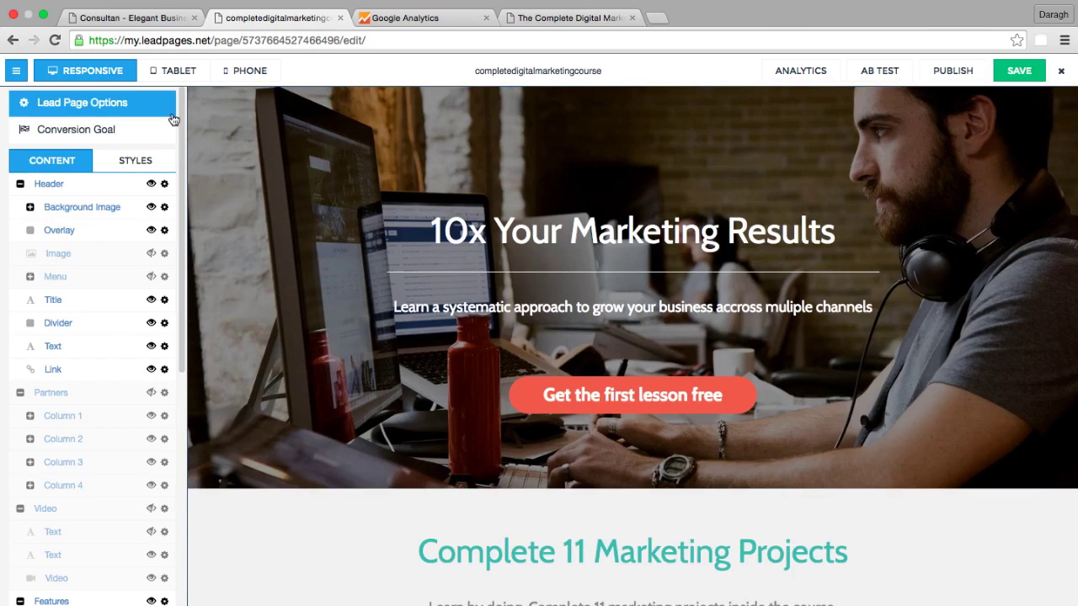
Open the Tracking Codes in the Lead Page Options and look through the End-of-Body-Tag script
{"action": "left_click", "coordinate": [82, 103]}
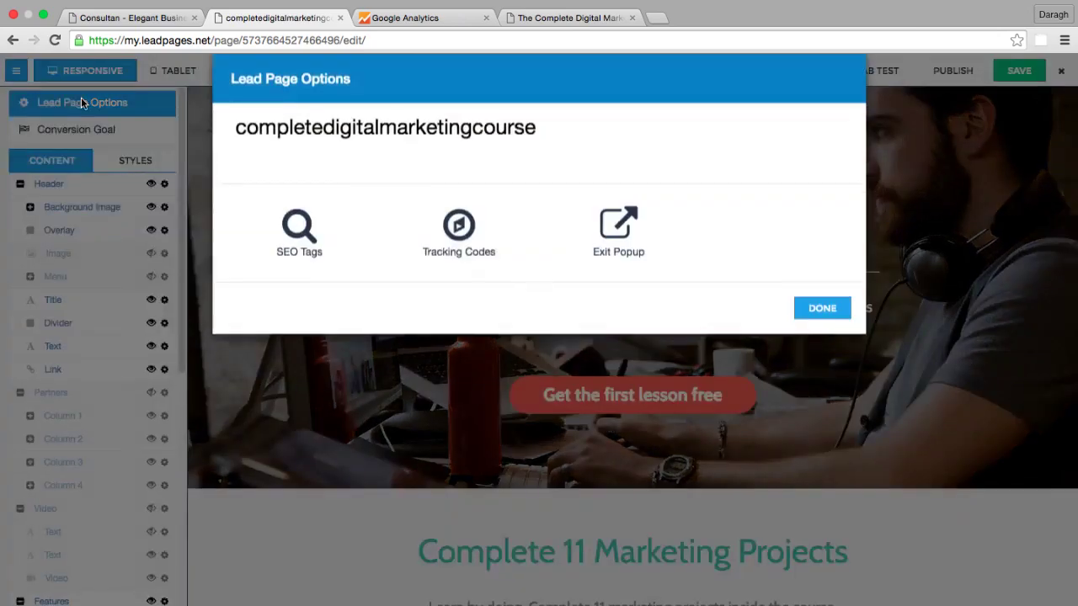
{"action": "left_click", "coordinate": [455, 254]}
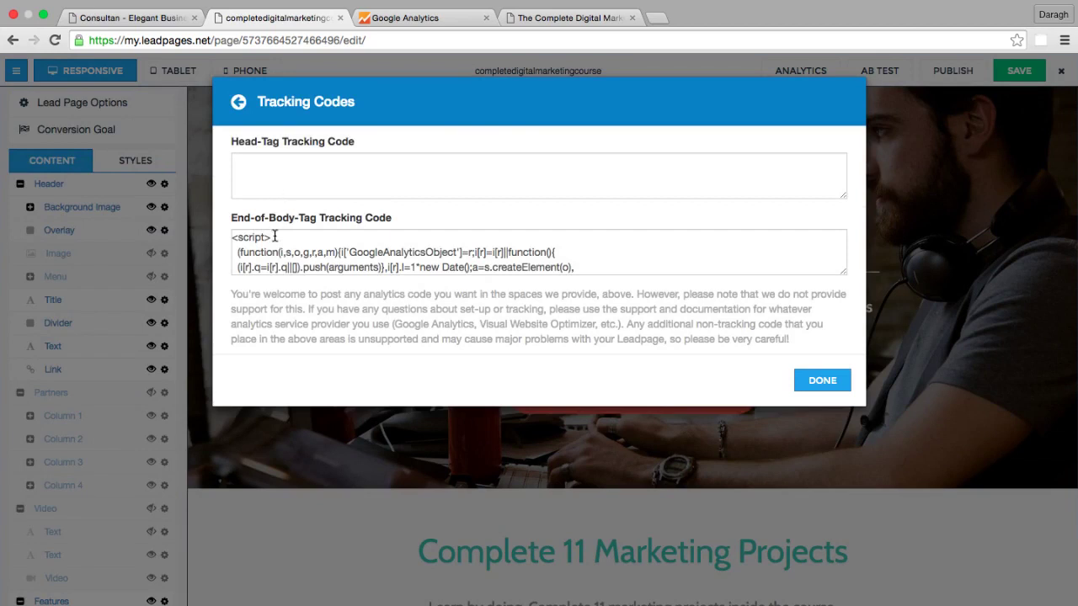
{"action": "scroll", "coordinate": [274, 236], "scroll_direction": "down", "scroll_amount": 3}
{"action": "scroll", "coordinate": [275, 237], "scroll_direction": "down", "scroll_amount": 2}
{"action": "scroll", "coordinate": [275, 236], "scroll_direction": "up", "scroll_amount": 5}
Switch to Google Analytics, open the property's Tracking Code from the Admin area, and select the entire website tracking script
{"action": "left_click", "coordinate": [411, 18]}
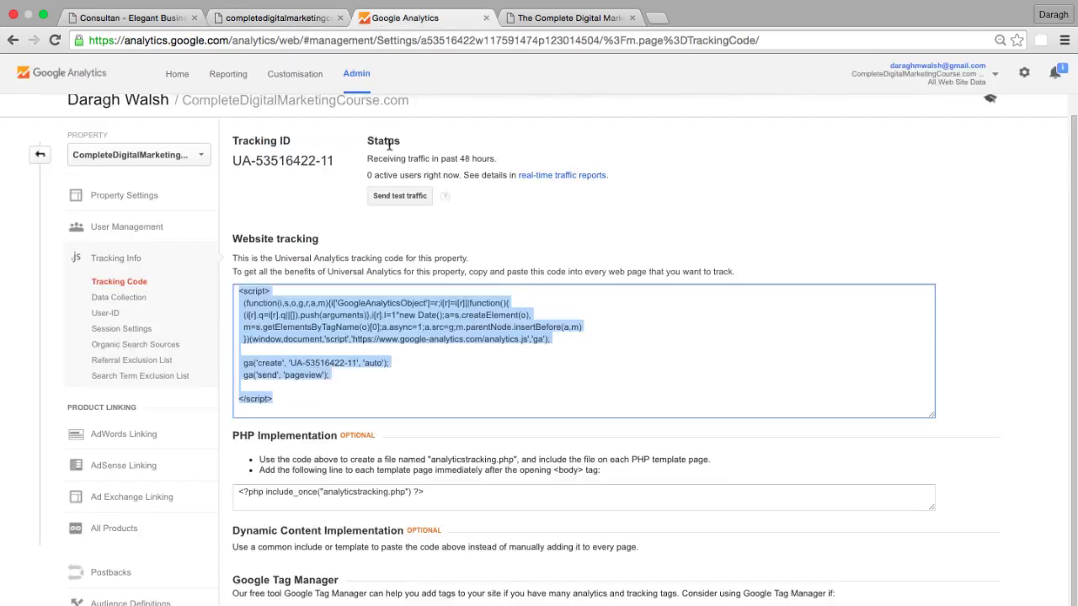
{"action": "left_click", "coordinate": [563, 156]}
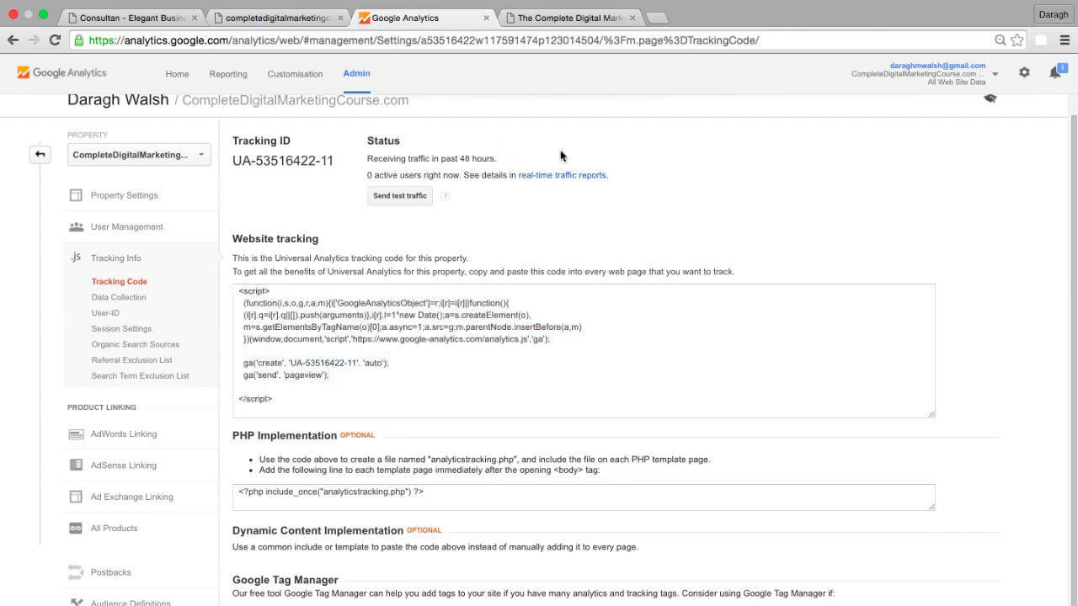
{"action": "left_click", "coordinate": [358, 76]}
{"action": "left_click", "coordinate": [472, 257]}
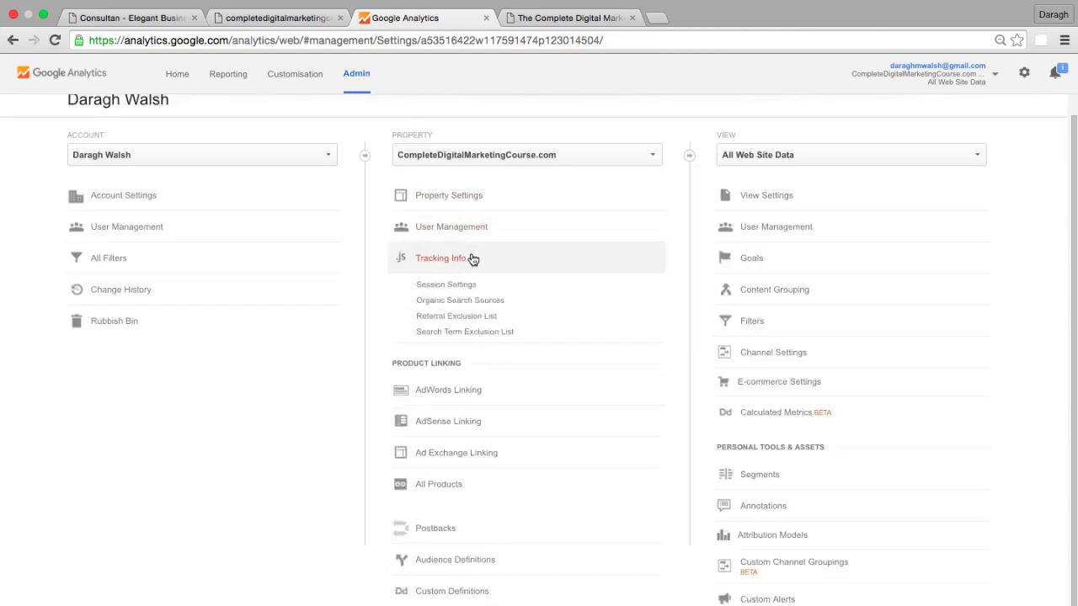
{"action": "left_click", "coordinate": [464, 282]}
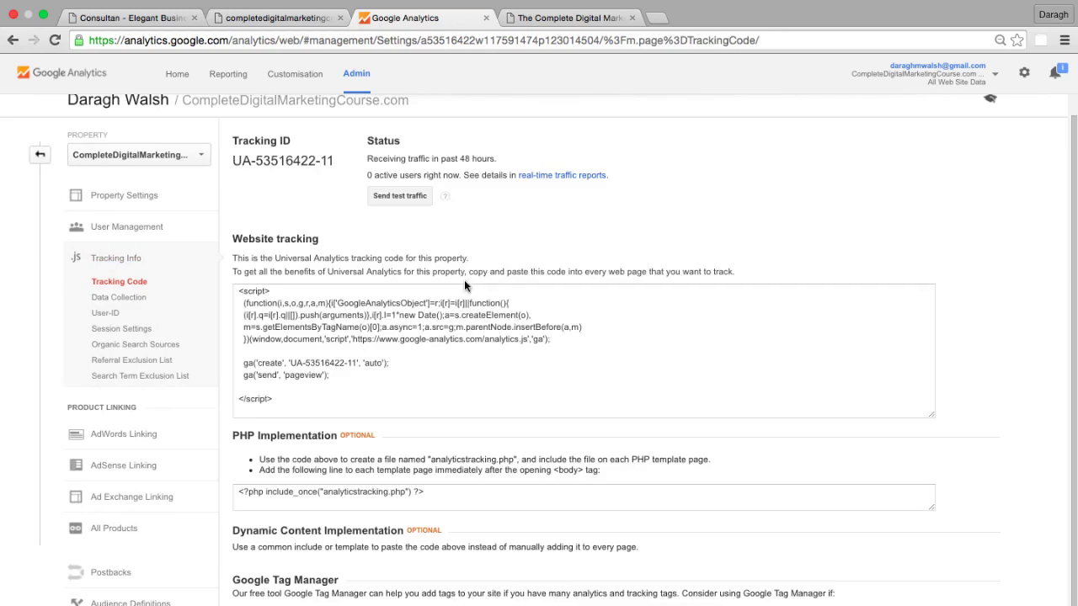
{"action": "left_click_drag", "start_coordinate": [266, 395], "coordinate": [234, 293]}
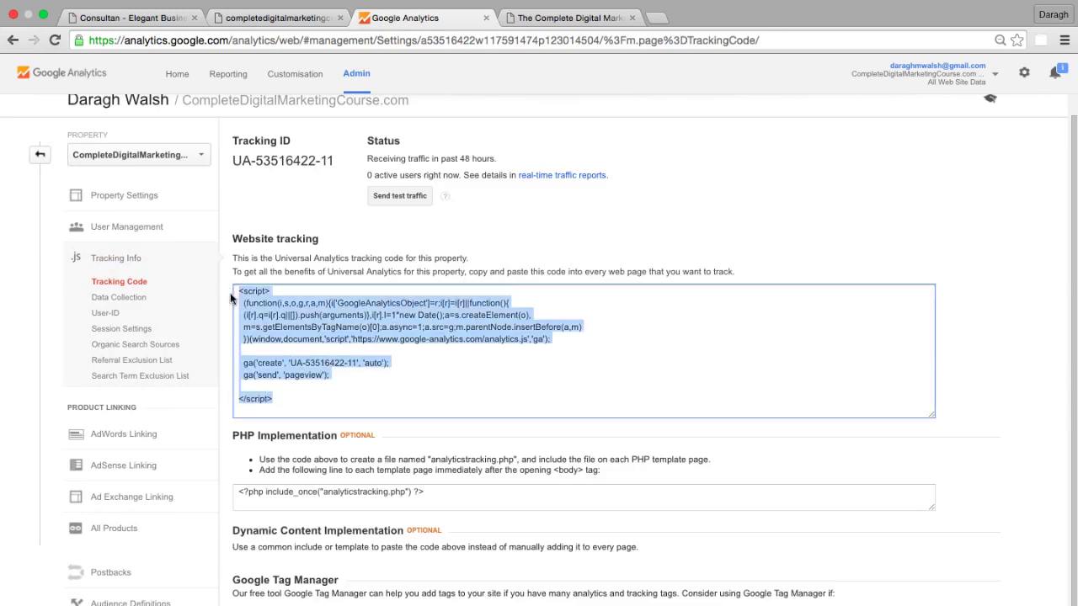
Return to the Leadpages Tracking Codes and select and check the script in the End-of-Body-Tag Tracking Code field
{"action": "left_click", "coordinate": [252, 17]}
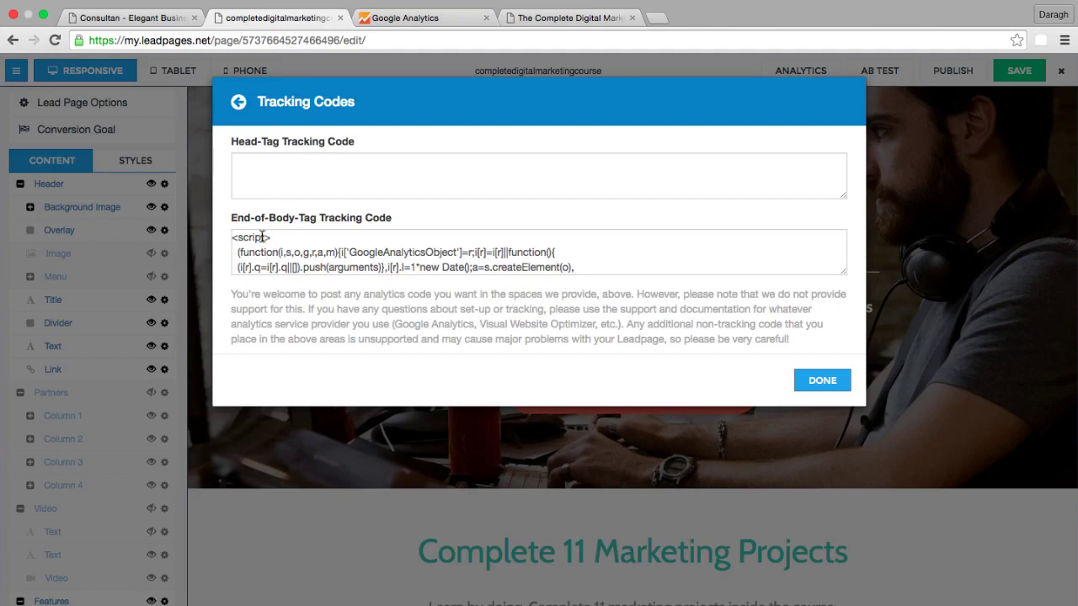
{"action": "left_click_drag", "start_coordinate": [232, 238], "coordinate": [522, 291]}
{"action": "left_click", "coordinate": [413, 255]}
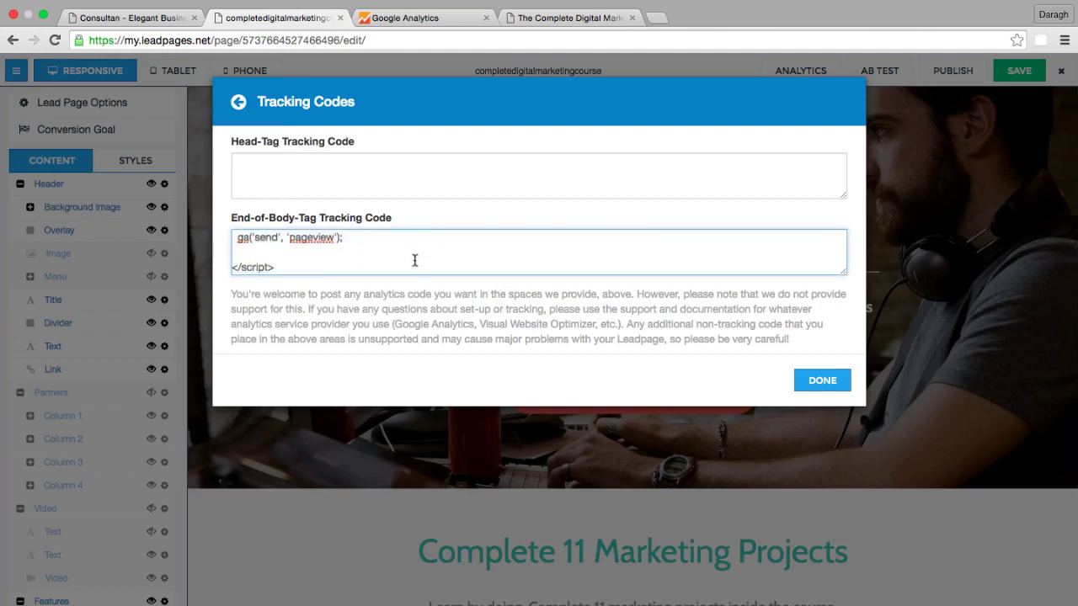
{"action": "scroll", "coordinate": [413, 259], "scroll_direction": "up", "scroll_amount": 3}
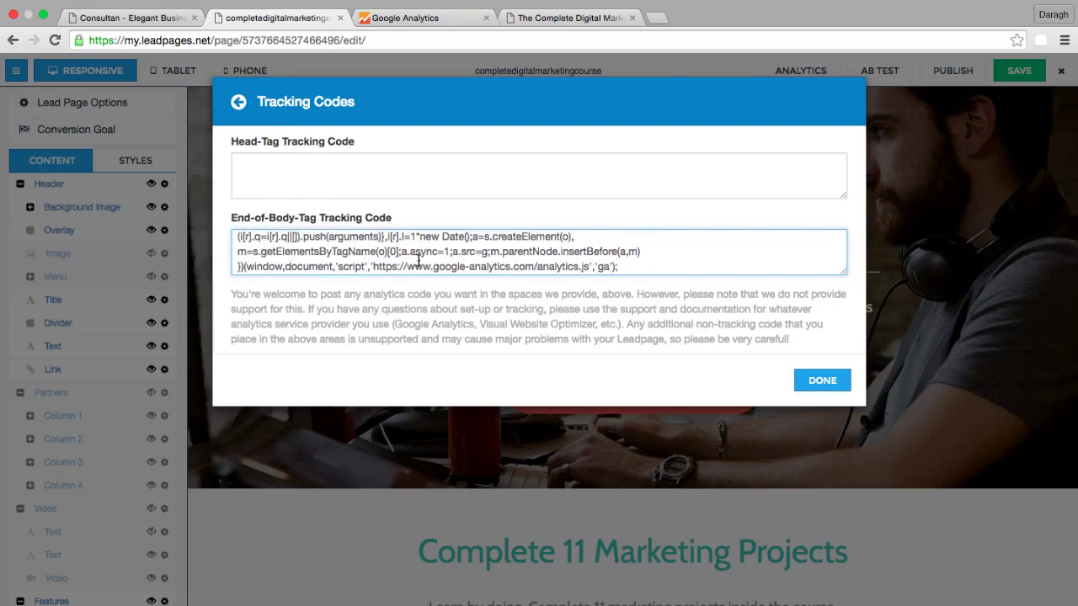
Finish with the Tracking Codes settings and point out the header's text and title on the landing page
{"action": "left_click", "coordinate": [821, 382]}
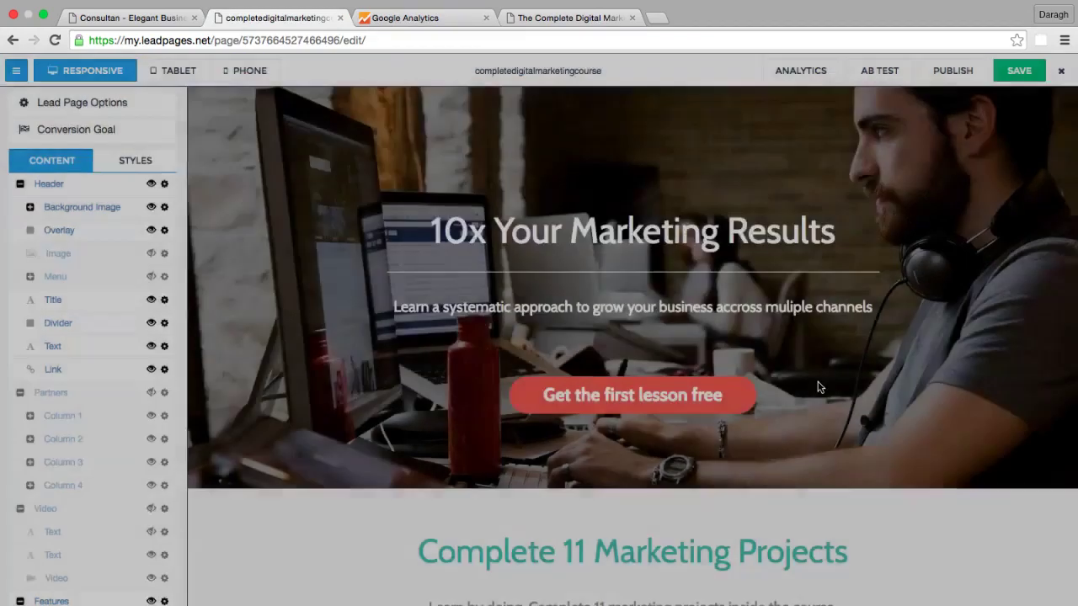
{"action": "left_click", "coordinate": [424, 330]}
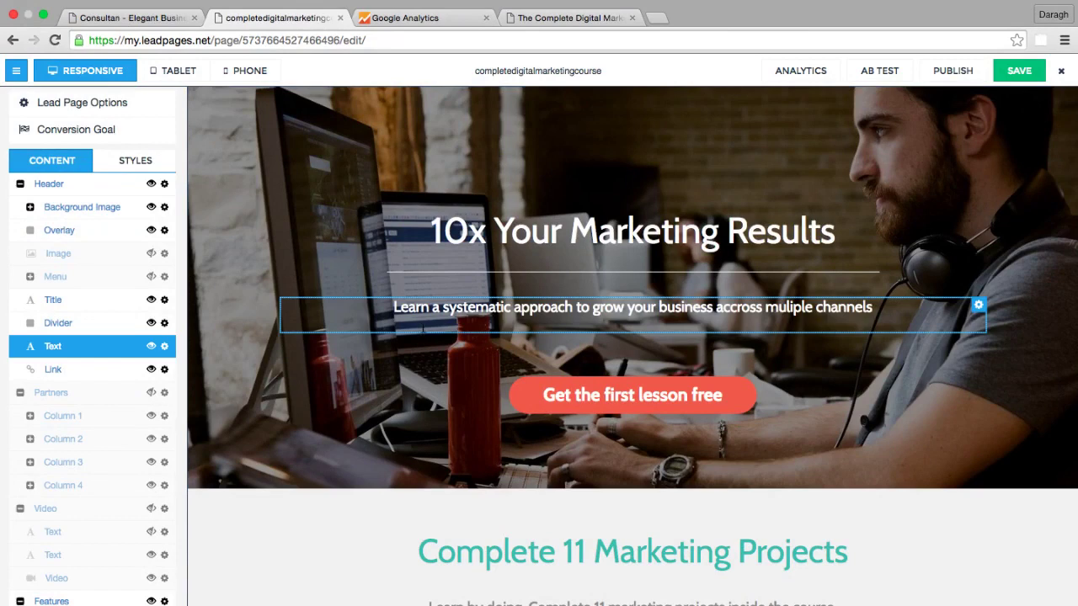
{"action": "left_click", "coordinate": [884, 227]}
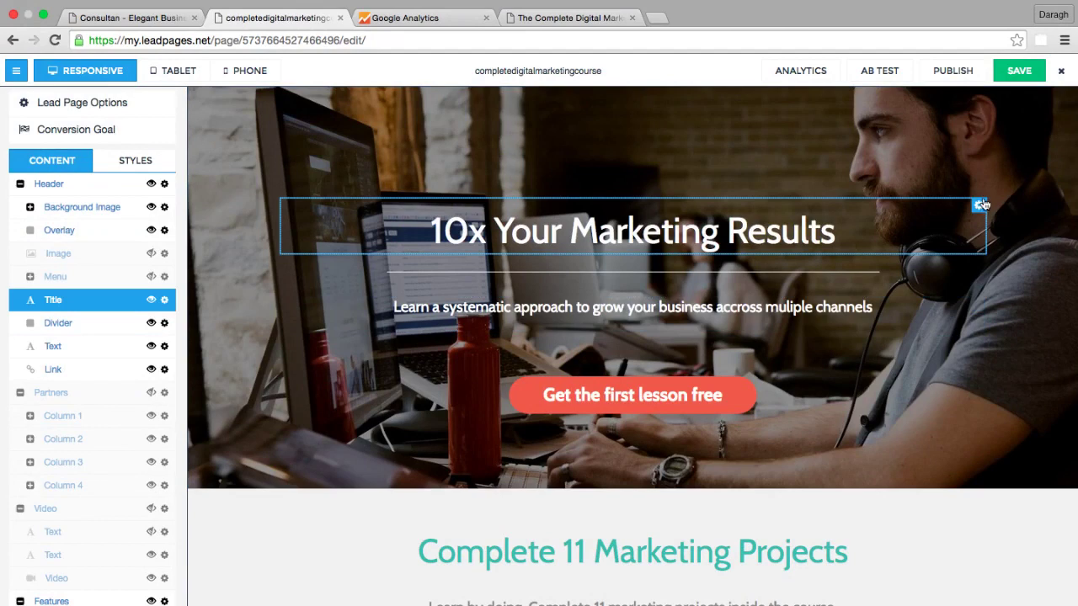
Review the Leadpages and WordPress publishing options, selecting the page's Leadpages URL, and close the publishing dialog
{"action": "left_click", "coordinate": [960, 78]}
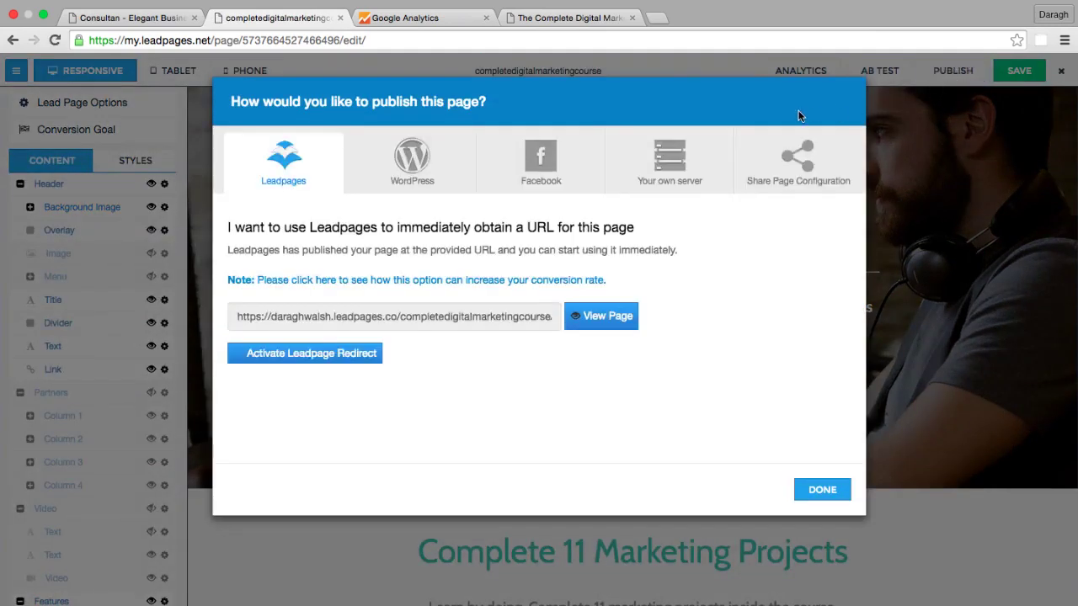
{"action": "left_click", "coordinate": [418, 323]}
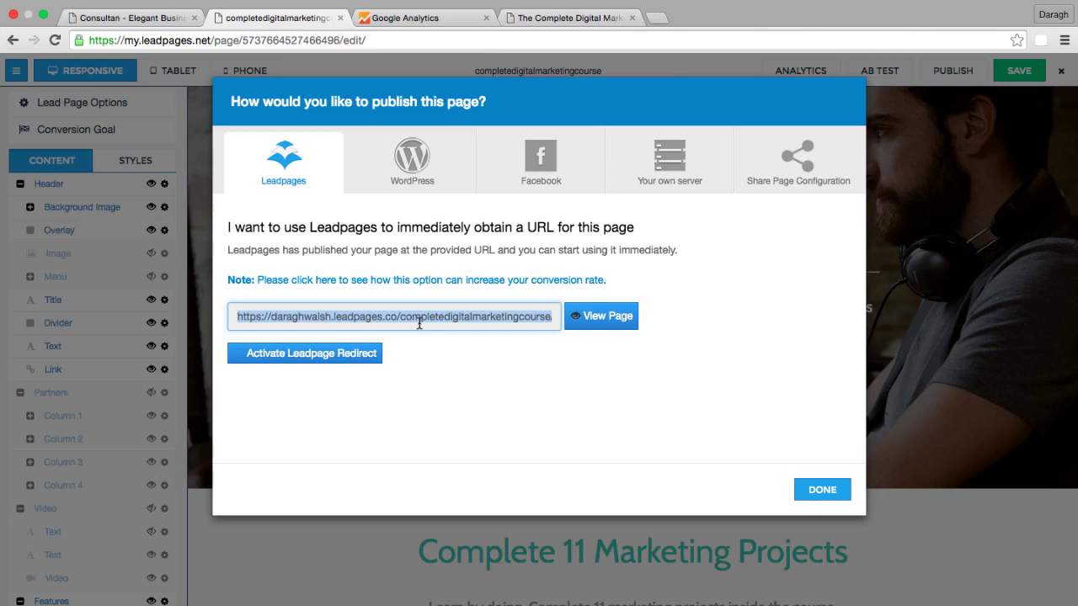
{"action": "left_click", "coordinate": [429, 182]}
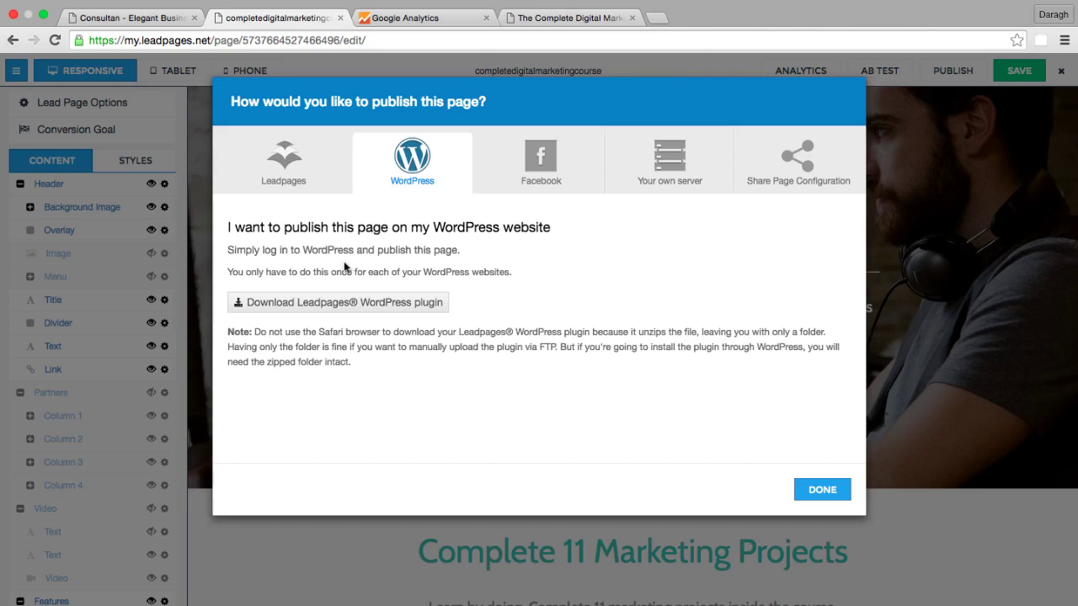
{"action": "left_click", "coordinate": [823, 489]}
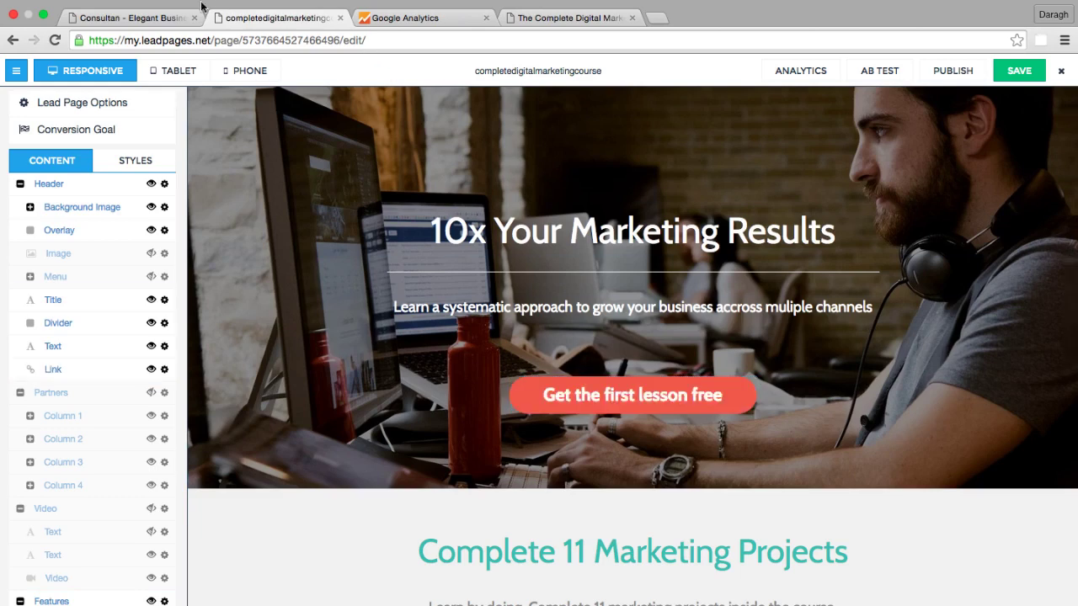
{"action": "left_click", "coordinate": [561, 17]}
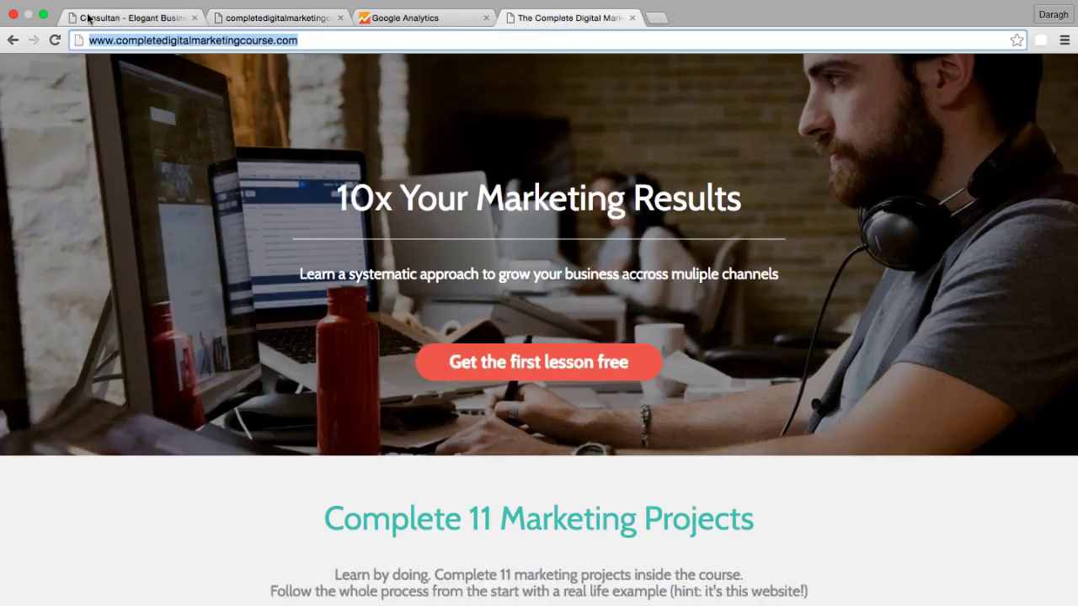
{"action": "left_click", "coordinate": [55, 40]}
{"action": "left_click", "coordinate": [170, 40]}
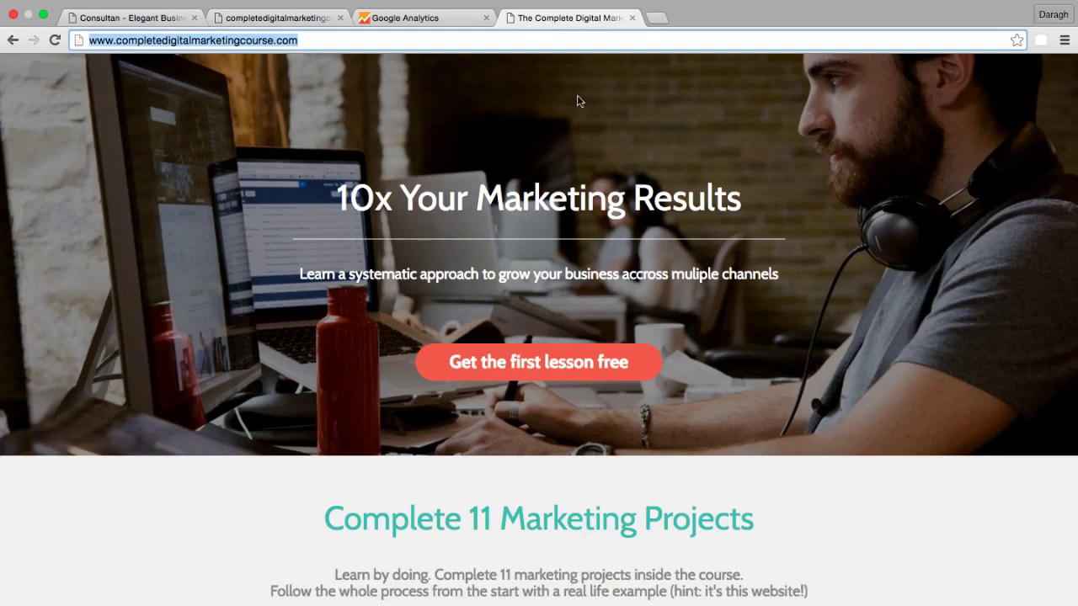
{"action": "scroll", "coordinate": [525, 355], "scroll_direction": "down", "scroll_amount": 4}
{"action": "scroll", "coordinate": [526, 354], "scroll_direction": "down", "scroll_amount": 5}
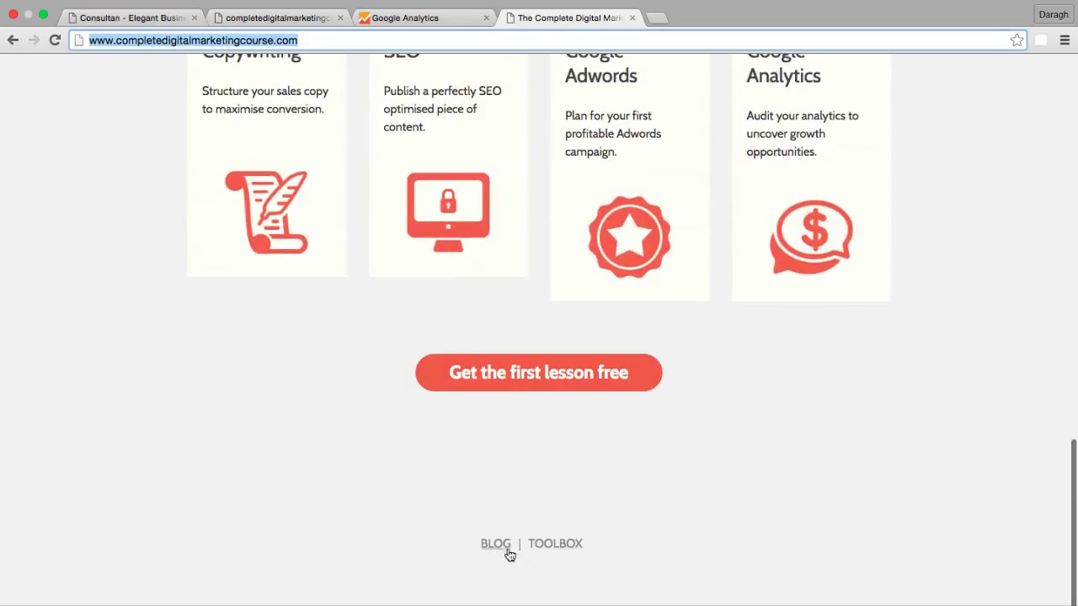
{"action": "scroll", "coordinate": [649, 512], "scroll_direction": "up", "scroll_amount": 10}
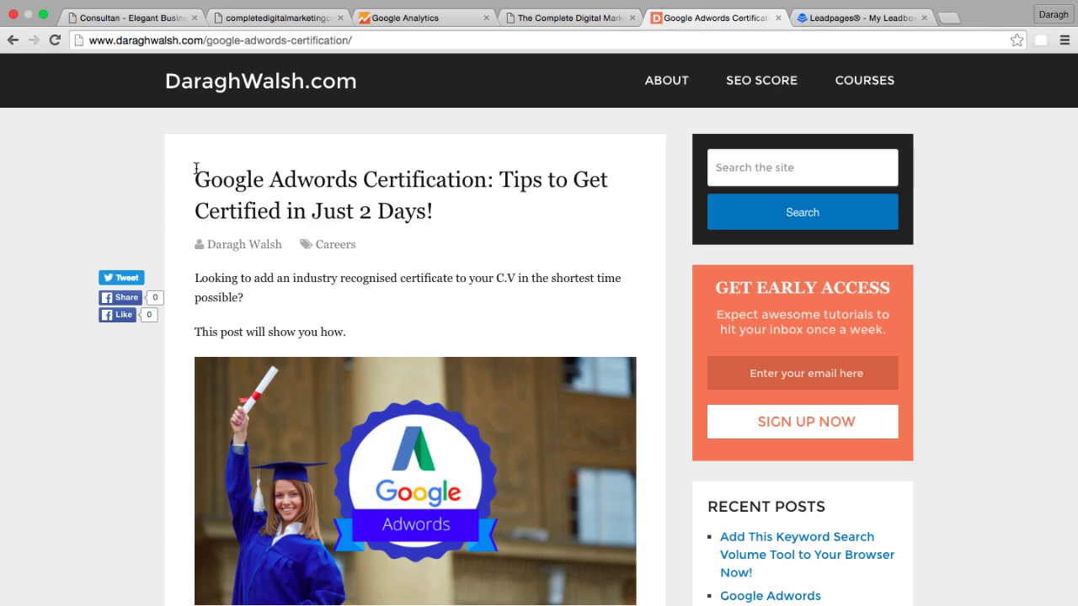
Look through the opening of the Google Adwords Certification blog post and highlight the "Bonus PDF:" label
{"action": "scroll", "coordinate": [195, 168], "scroll_direction": "down", "scroll_amount": 3}
{"action": "scroll", "coordinate": [197, 172], "scroll_direction": "up", "scroll_amount": 2}
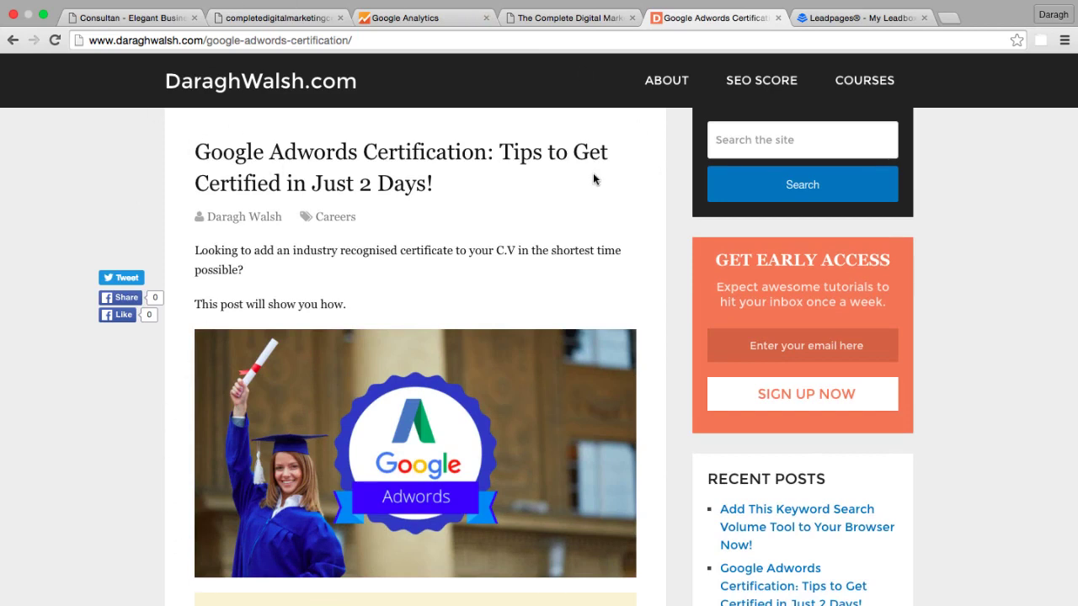
{"action": "scroll", "coordinate": [404, 291], "scroll_direction": "down", "scroll_amount": 3}
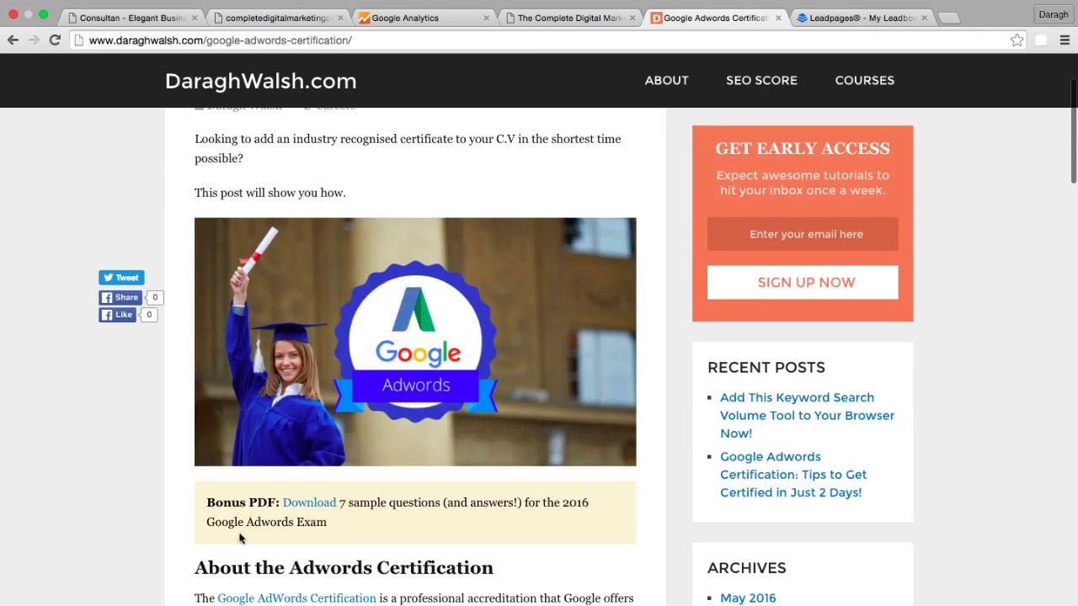
{"action": "left_click_drag", "start_coordinate": [204, 506], "coordinate": [279, 508]}
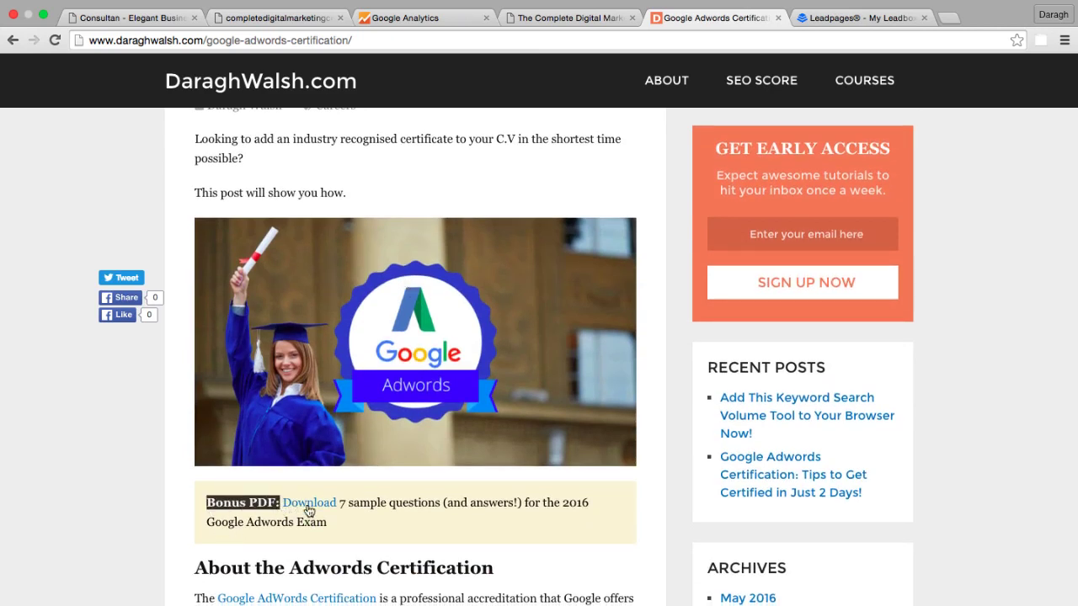
{"action": "scroll", "coordinate": [434, 509], "scroll_direction": "up", "scroll_amount": 2}
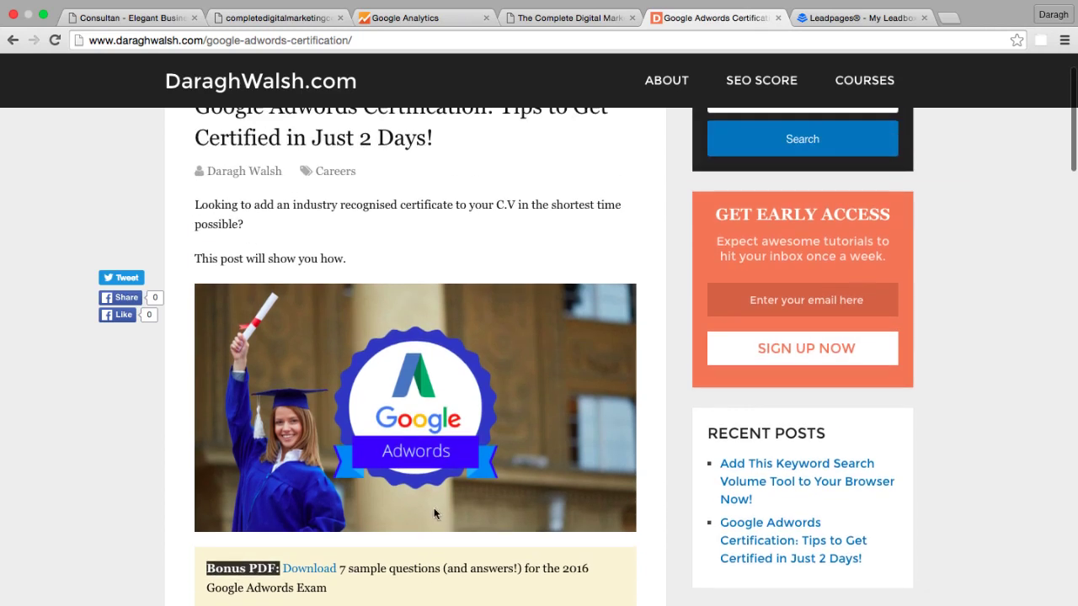
{"action": "scroll", "coordinate": [314, 160], "scroll_direction": "up", "scroll_amount": 1}
{"action": "scroll", "coordinate": [314, 162], "scroll_direction": "down", "scroll_amount": 2}
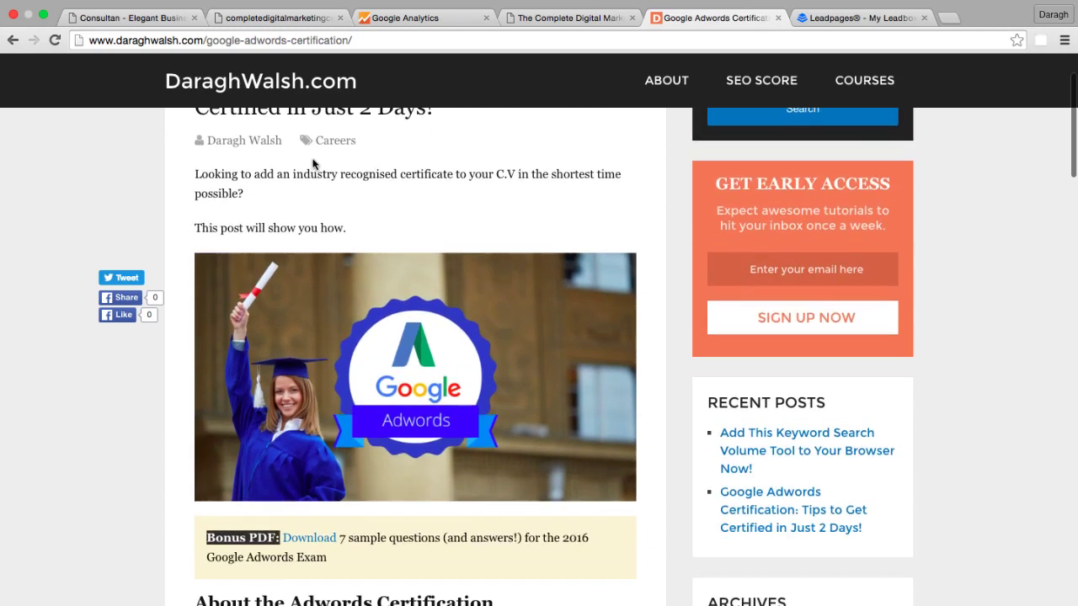
{"action": "left_click", "coordinate": [144, 380]}
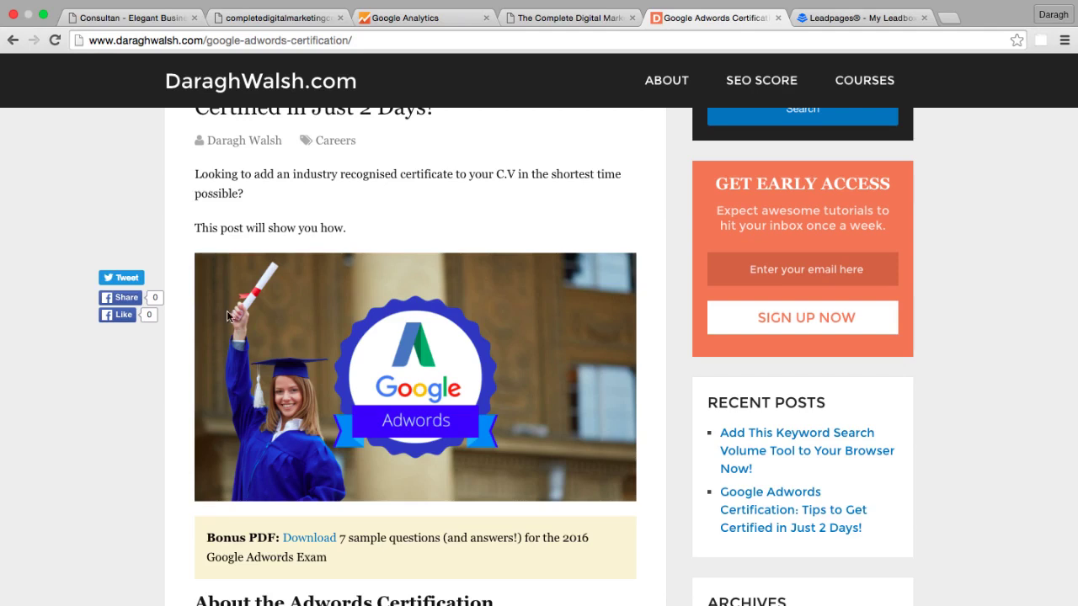
Compare the post's title with its Bonus PDF offer, highlighting "Google Adwords Certification:" in the title
{"action": "scroll", "coordinate": [228, 313], "scroll_direction": "up", "scroll_amount": 2}
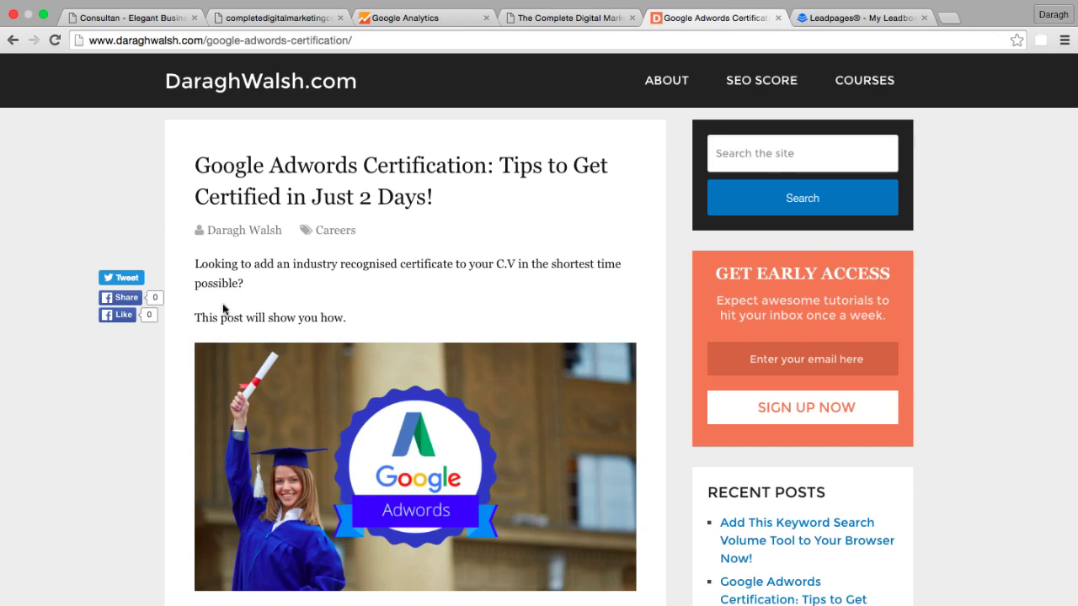
{"action": "scroll", "coordinate": [314, 474], "scroll_direction": "down", "scroll_amount": 2}
{"action": "scroll", "coordinate": [314, 473], "scroll_direction": "down", "scroll_amount": 1}
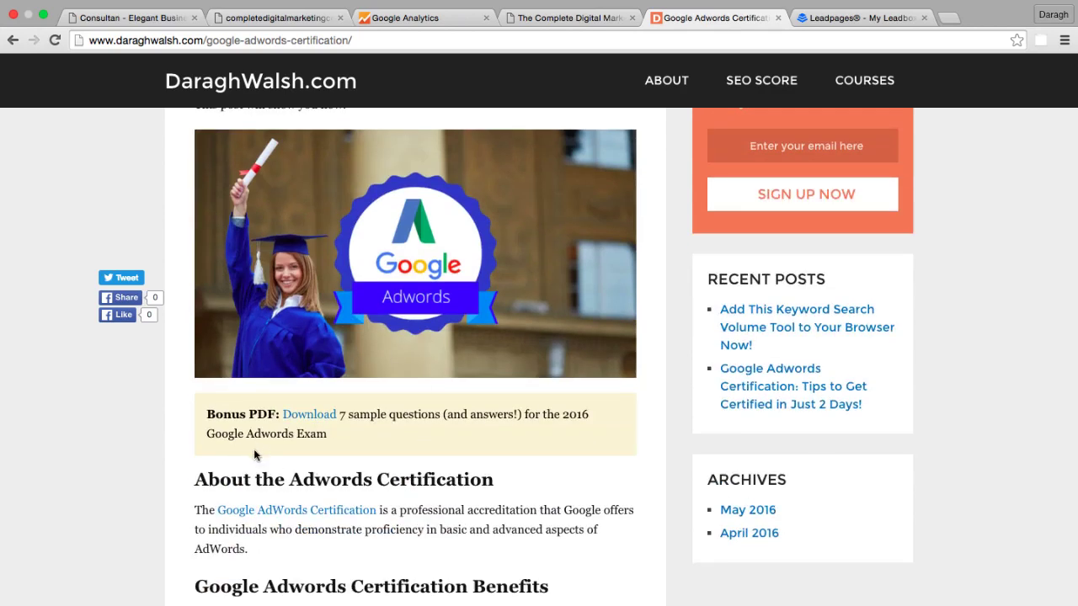
{"action": "scroll", "coordinate": [253, 448], "scroll_direction": "up", "scroll_amount": 3}
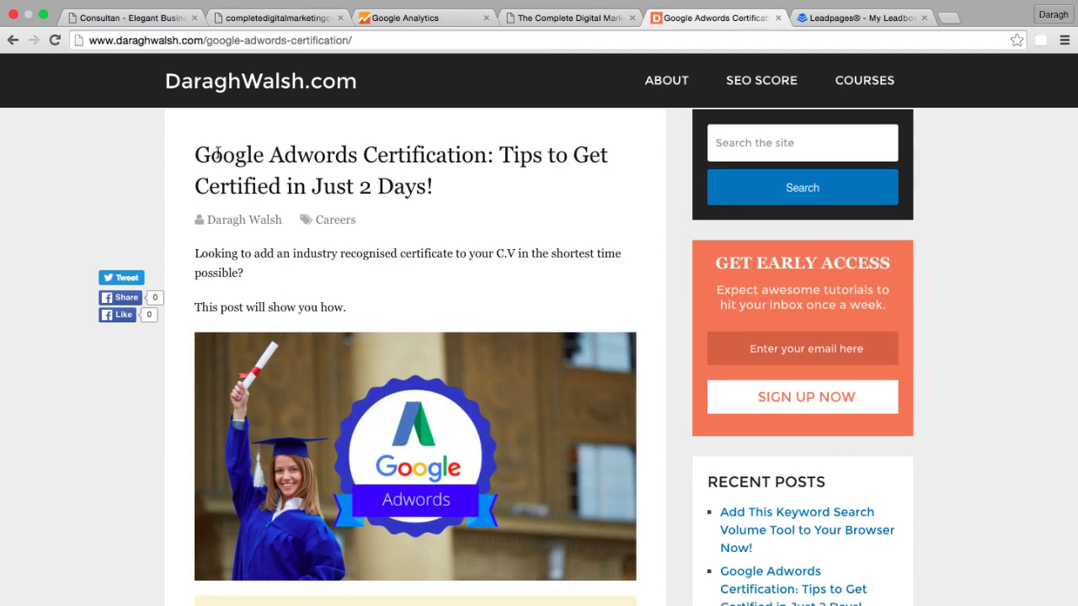
{"action": "left_click_drag", "start_coordinate": [197, 145], "coordinate": [494, 158]}
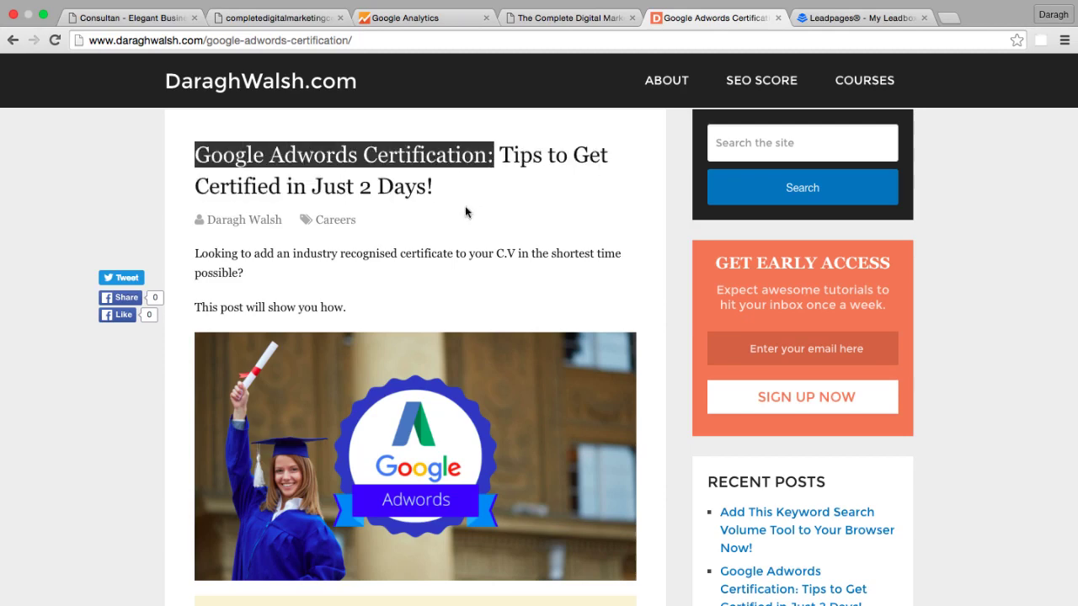
{"action": "scroll", "coordinate": [464, 211], "scroll_direction": "down", "scroll_amount": 5}
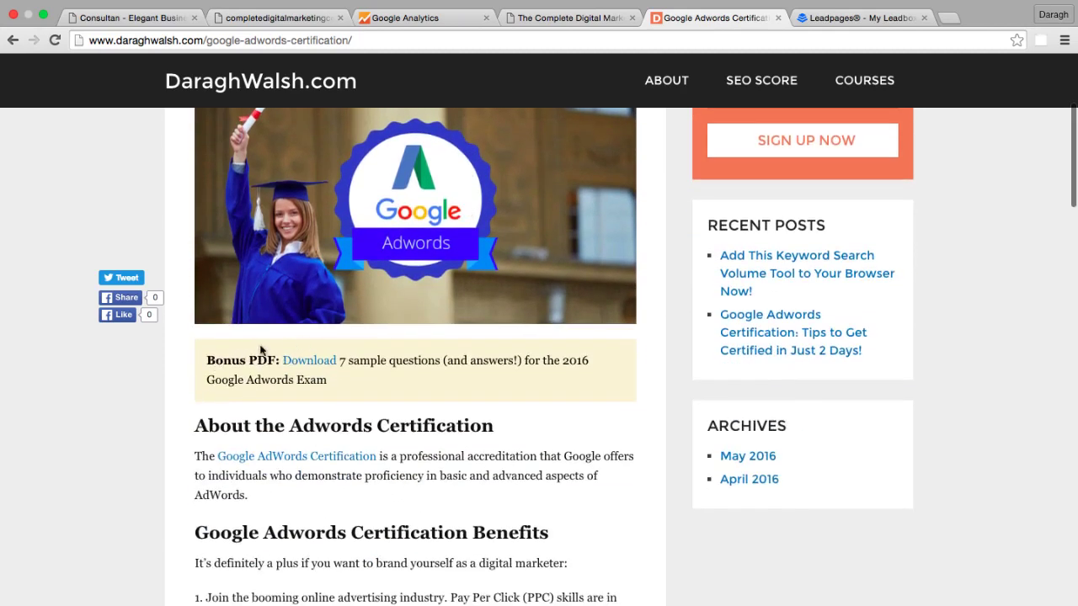
{"action": "scroll", "coordinate": [260, 284], "scroll_direction": "up", "scroll_amount": 5}
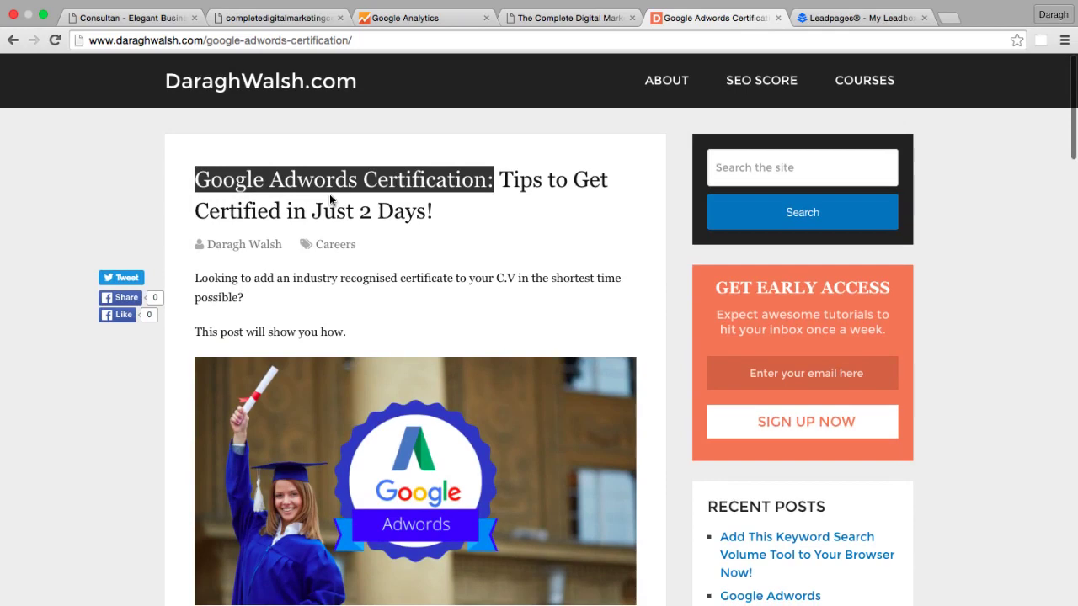
{"action": "scroll", "coordinate": [329, 194], "scroll_direction": "down", "scroll_amount": 4}
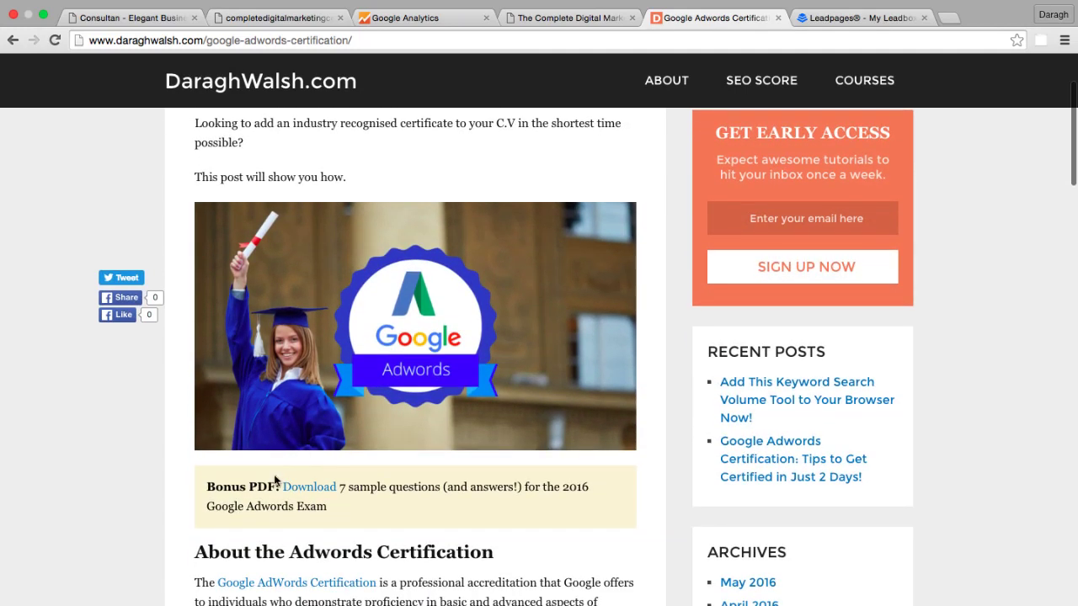
{"action": "scroll", "coordinate": [308, 491], "scroll_direction": "up", "scroll_amount": 4}
{"action": "left_click", "coordinate": [497, 202]}
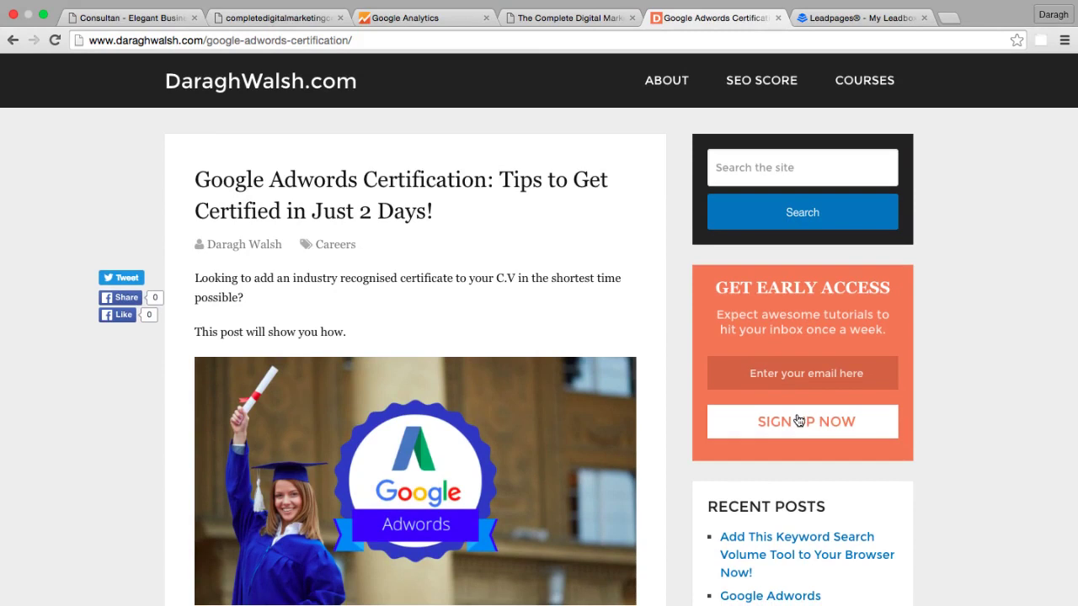
Open the Bonus PDF download form, check its conversion rate in the Leadboxes list, and close the form
{"action": "scroll", "coordinate": [405, 416], "scroll_direction": "down", "scroll_amount": 2}
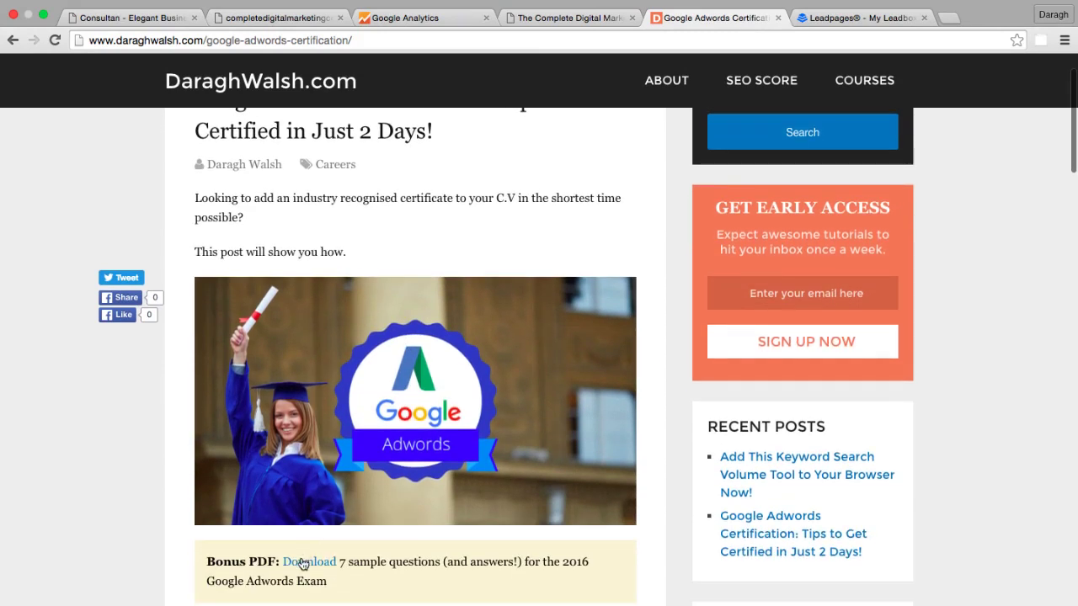
{"action": "left_click", "coordinate": [303, 562]}
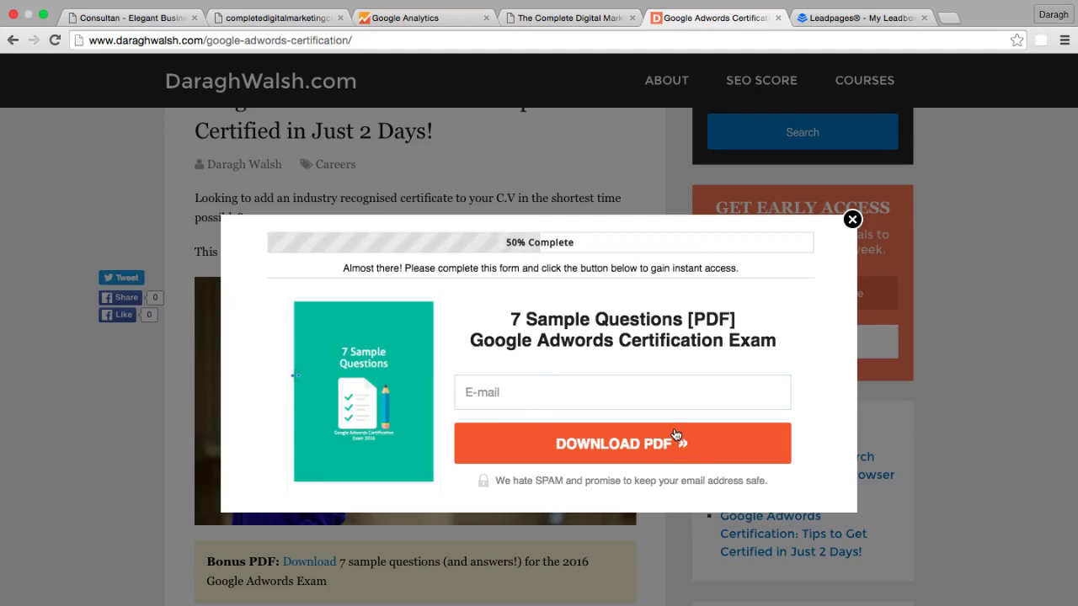
{"action": "left_click", "coordinate": [813, 18]}
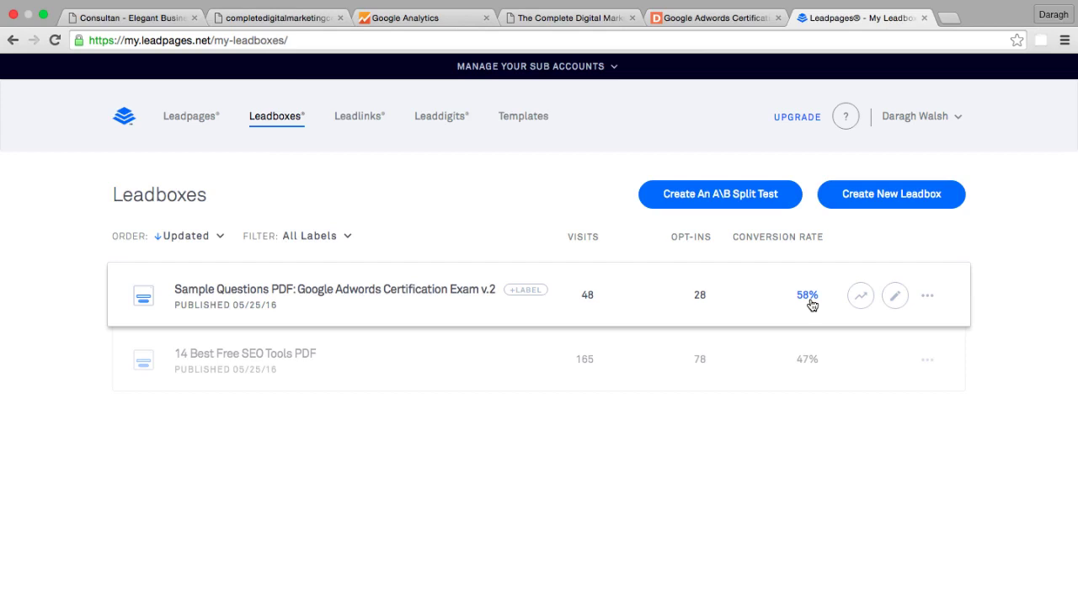
{"action": "left_click", "coordinate": [715, 19]}
{"action": "left_click", "coordinate": [852, 219]}
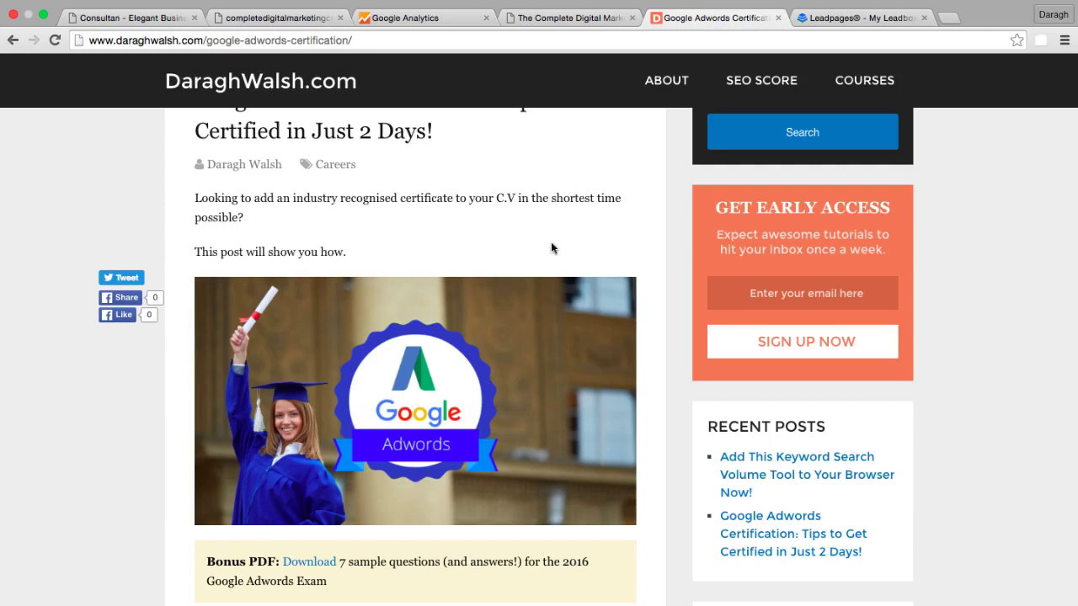
Revisit the Leadboxes list in Leadpages and return to the Bonus PDF offer in the blog post
{"action": "scroll", "coordinate": [550, 242], "scroll_direction": "up", "scroll_amount": 3}
{"action": "left_click", "coordinate": [848, 19]}
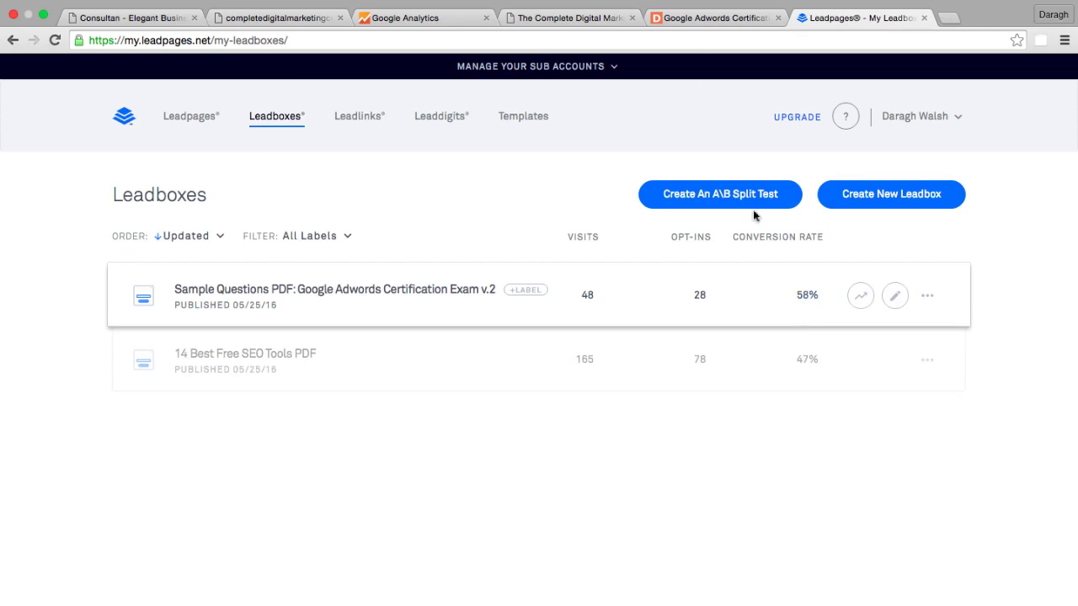
{"action": "left_click", "coordinate": [700, 18]}
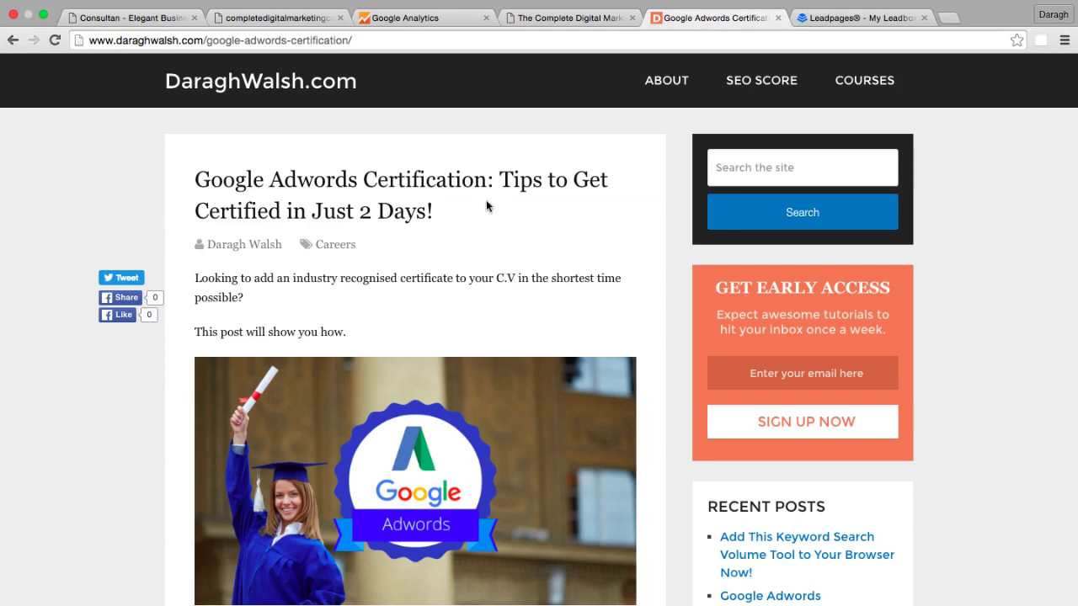
{"action": "scroll", "coordinate": [491, 217], "scroll_direction": "down", "scroll_amount": 5}
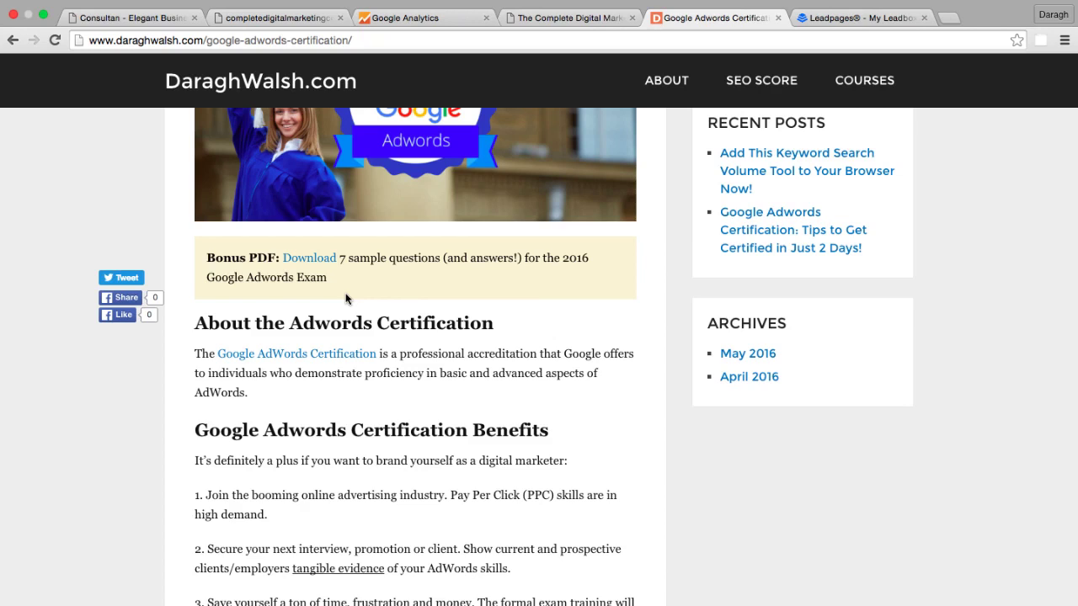
Switch to the Leadpages editor, look at the Consultan template page in the marketplace, and return to the editor
{"action": "left_click", "coordinate": [249, 18]}
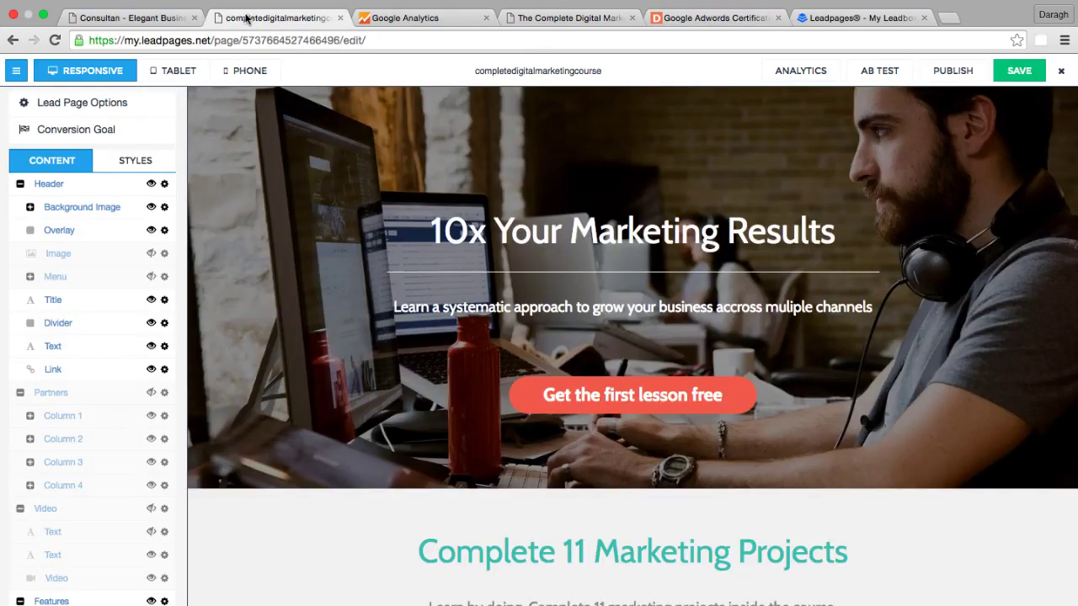
{"action": "left_click", "coordinate": [150, 19]}
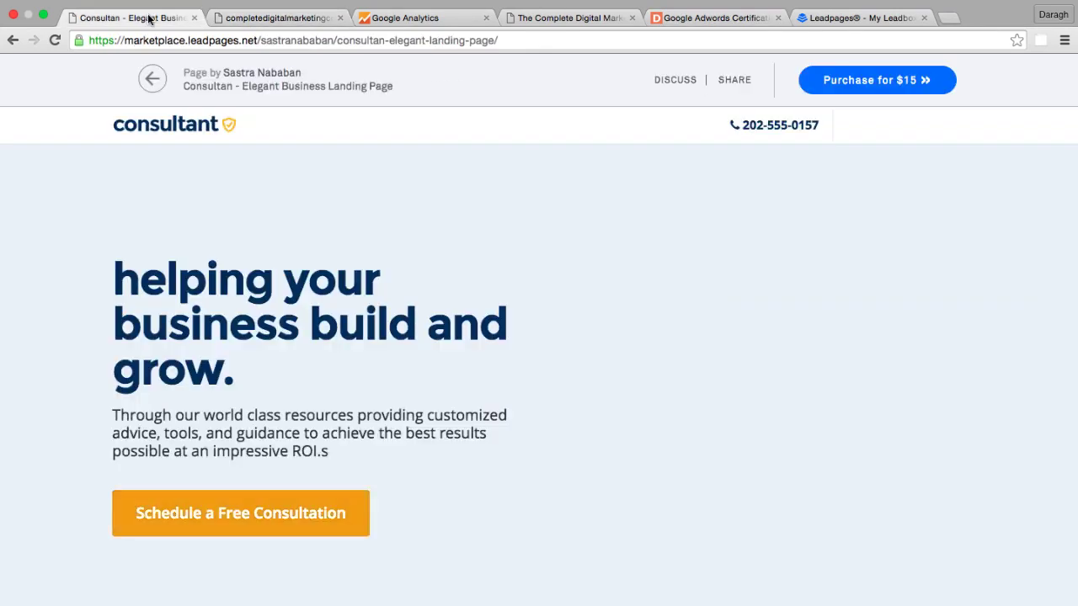
{"action": "left_click", "coordinate": [301, 20]}
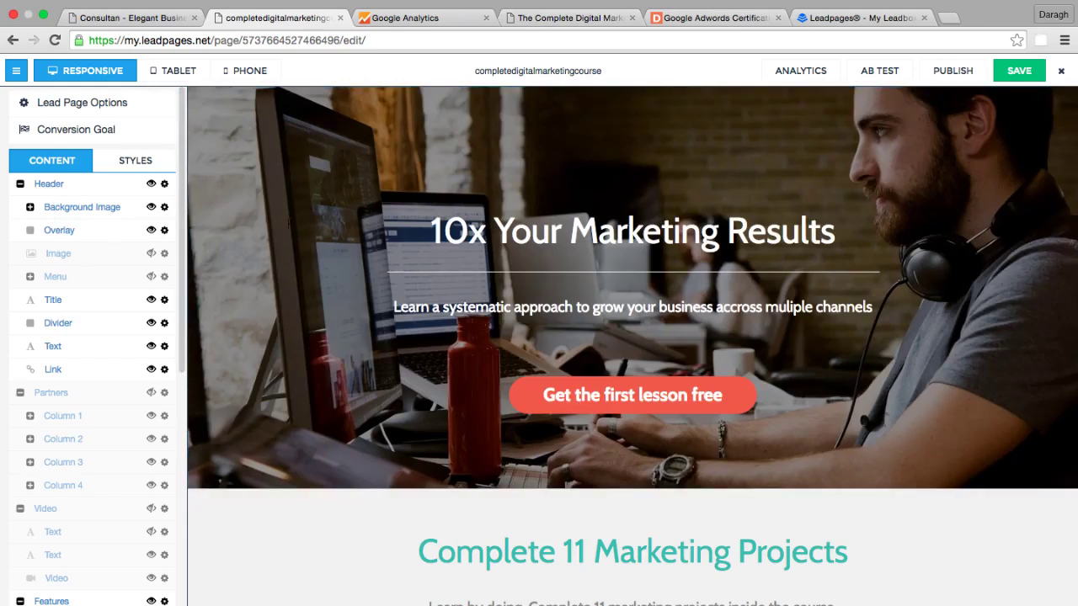
Open the opt-in form behind the "Get the first lesson free" button, review its integration settings, and return to the page
{"action": "left_click", "coordinate": [638, 386]}
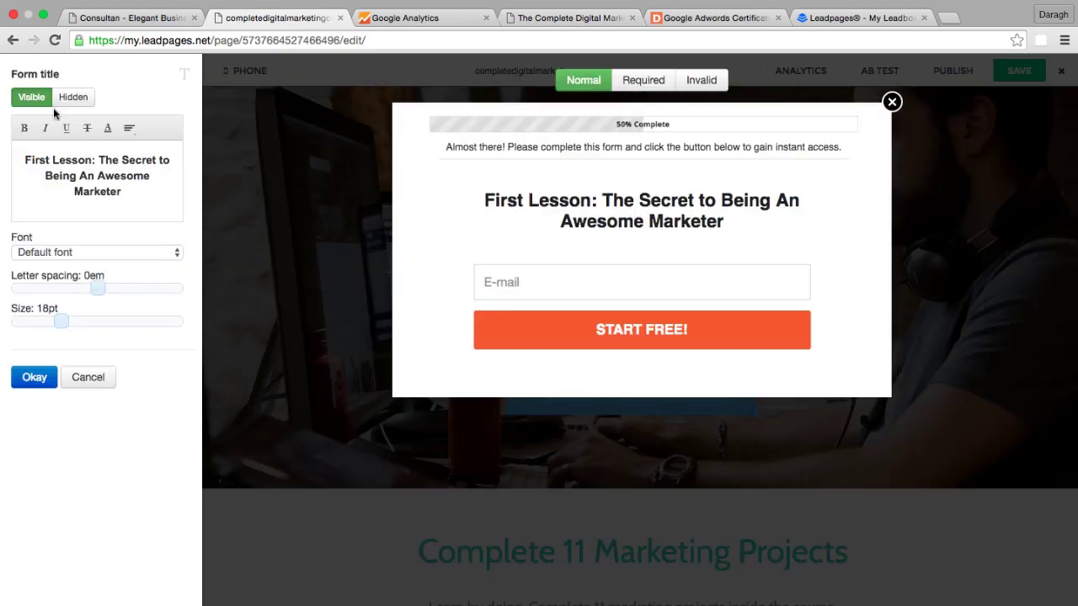
{"action": "left_click", "coordinate": [33, 377]}
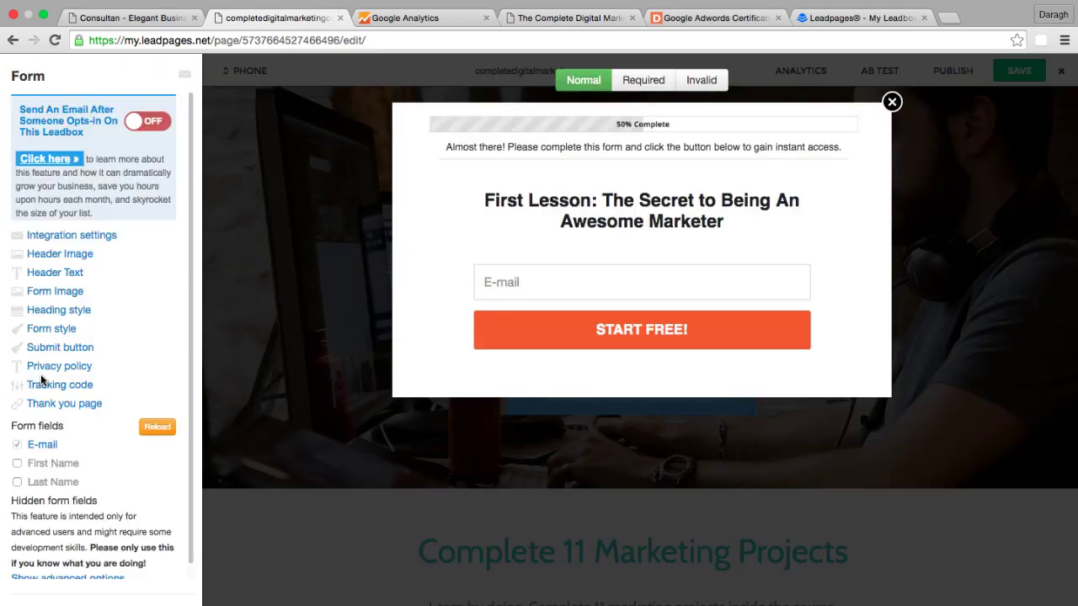
{"action": "left_click", "coordinate": [58, 235]}
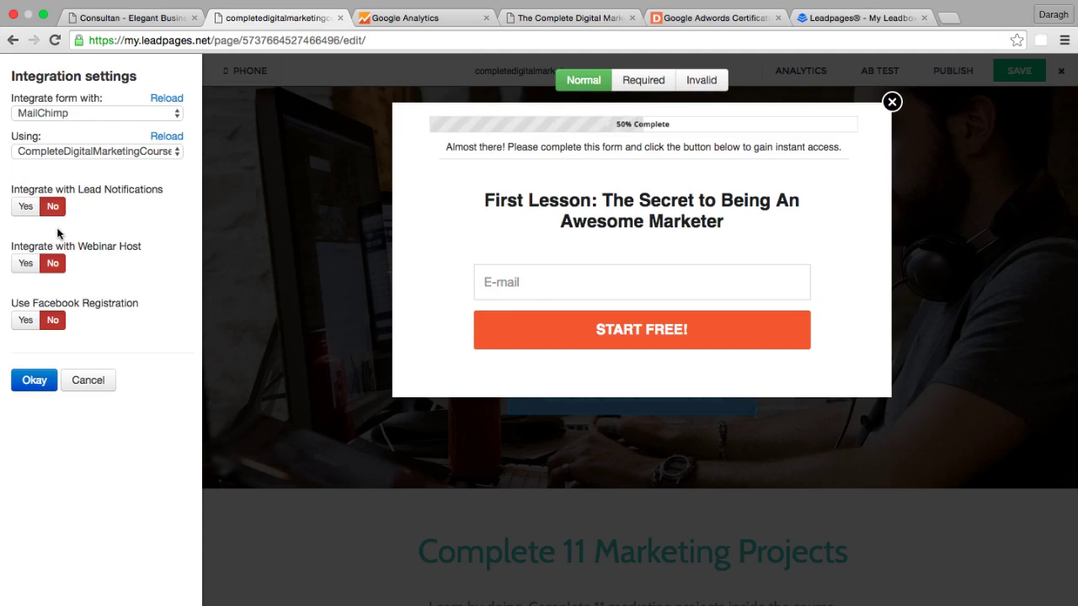
{"action": "left_click", "coordinate": [39, 380]}
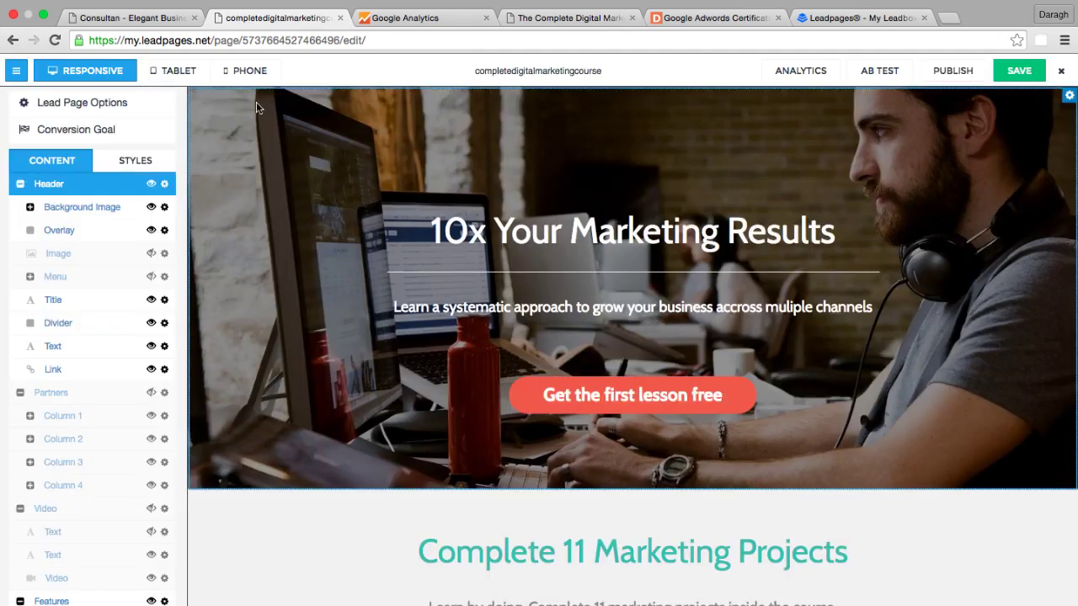
Review the landing page's tracking codes in the Lead Page Options and close the dialog
{"action": "left_click", "coordinate": [145, 110]}
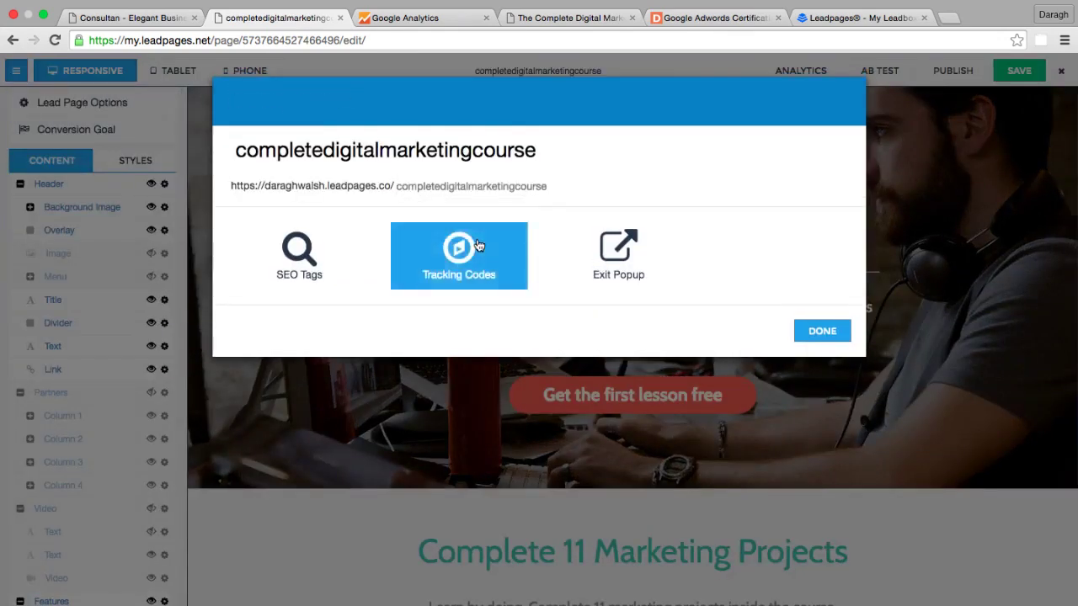
{"action": "left_click", "coordinate": [477, 243]}
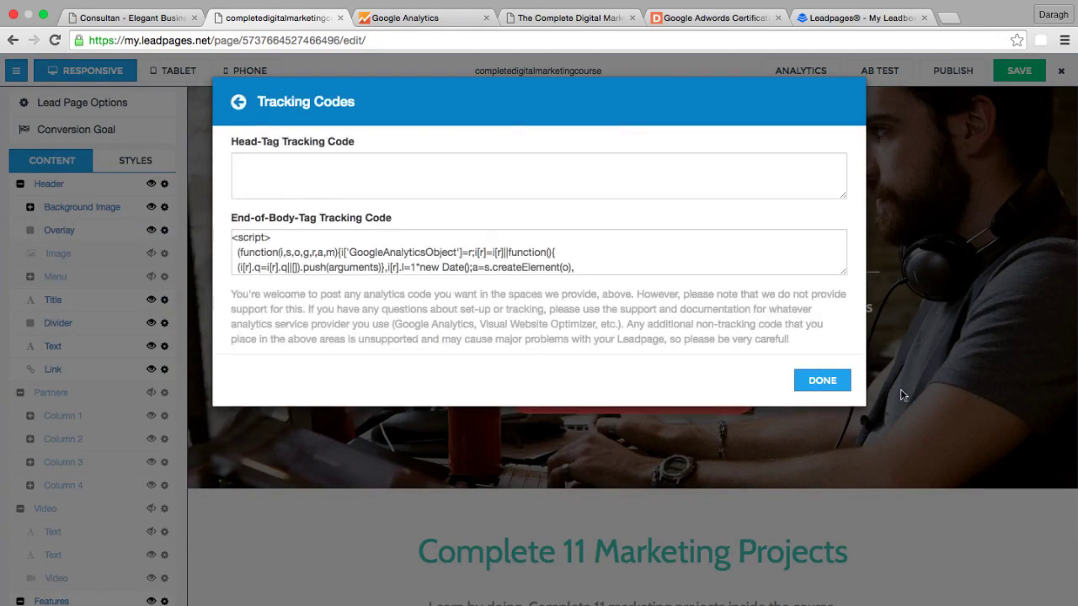
{"action": "left_click", "coordinate": [822, 381]}
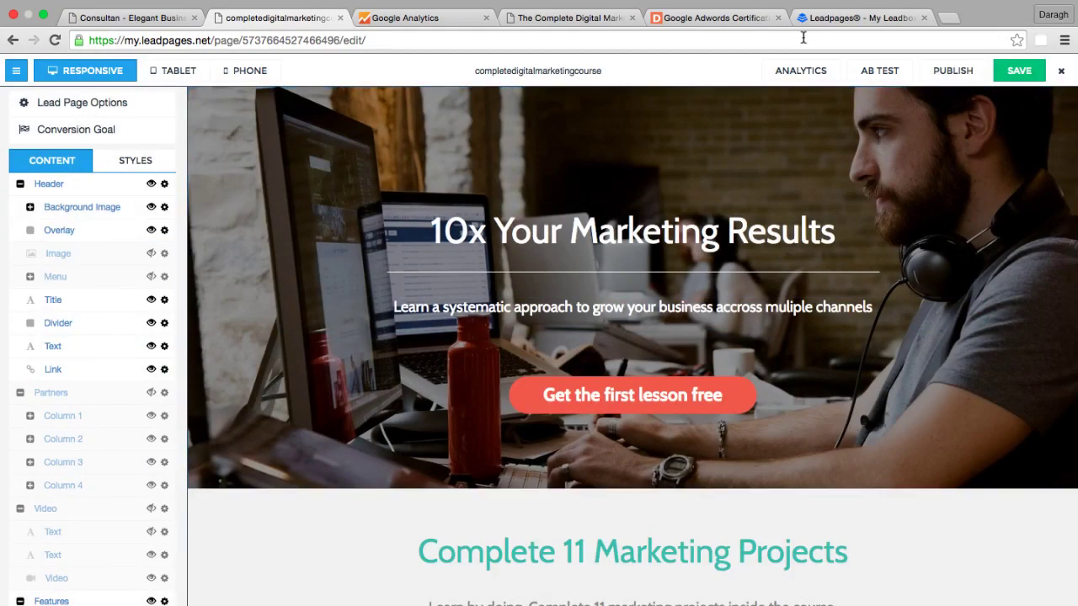
Review the page's publishing options, including publishing to a WordPress website, and close the dialog
{"action": "left_click", "coordinate": [949, 74]}
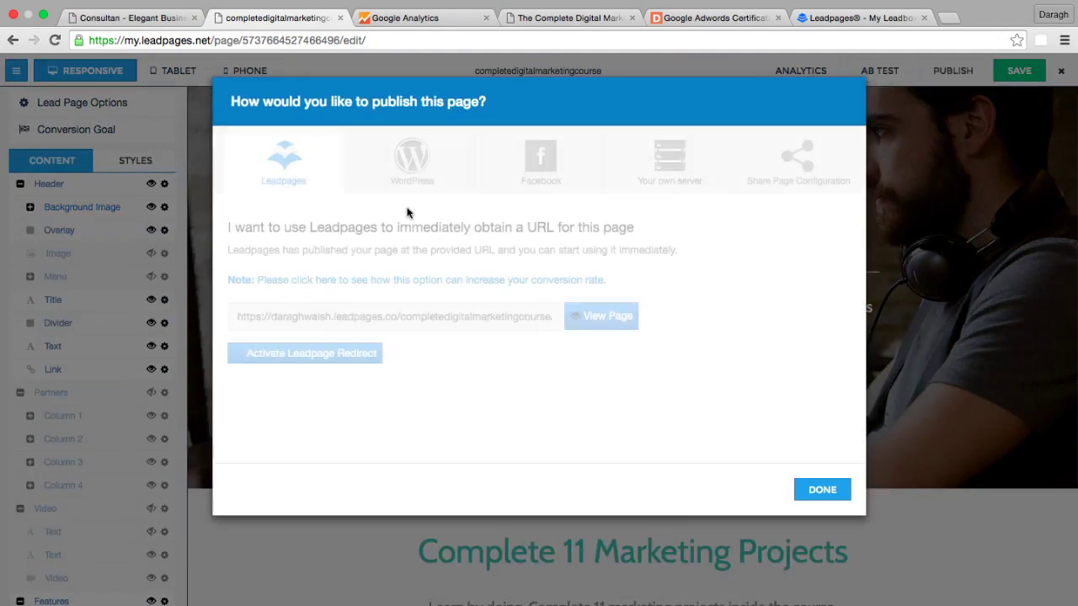
{"action": "left_click", "coordinate": [426, 174]}
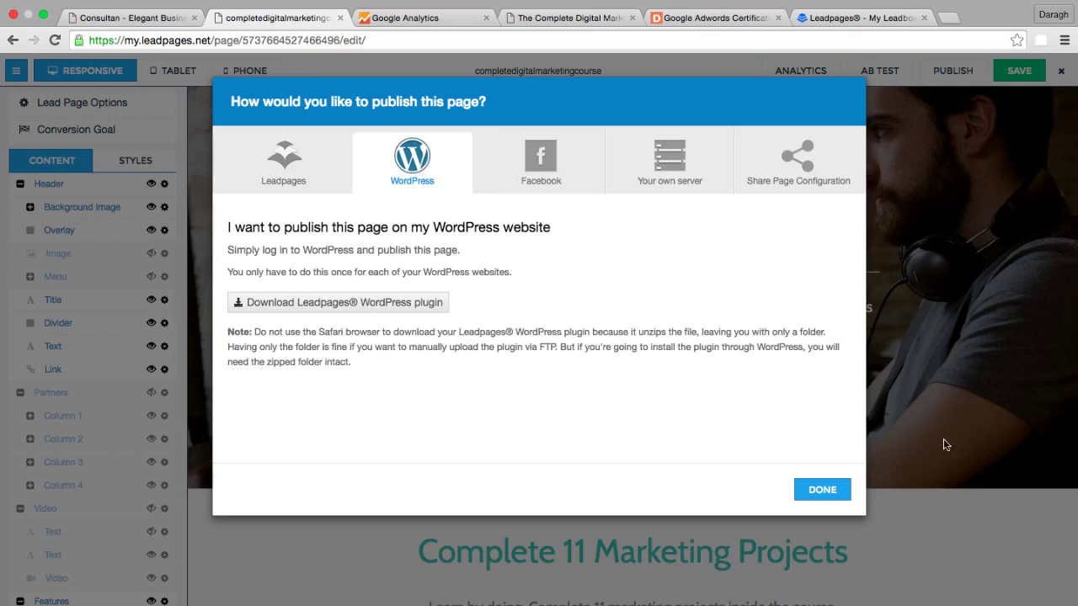
{"action": "left_click", "coordinate": [838, 491]}
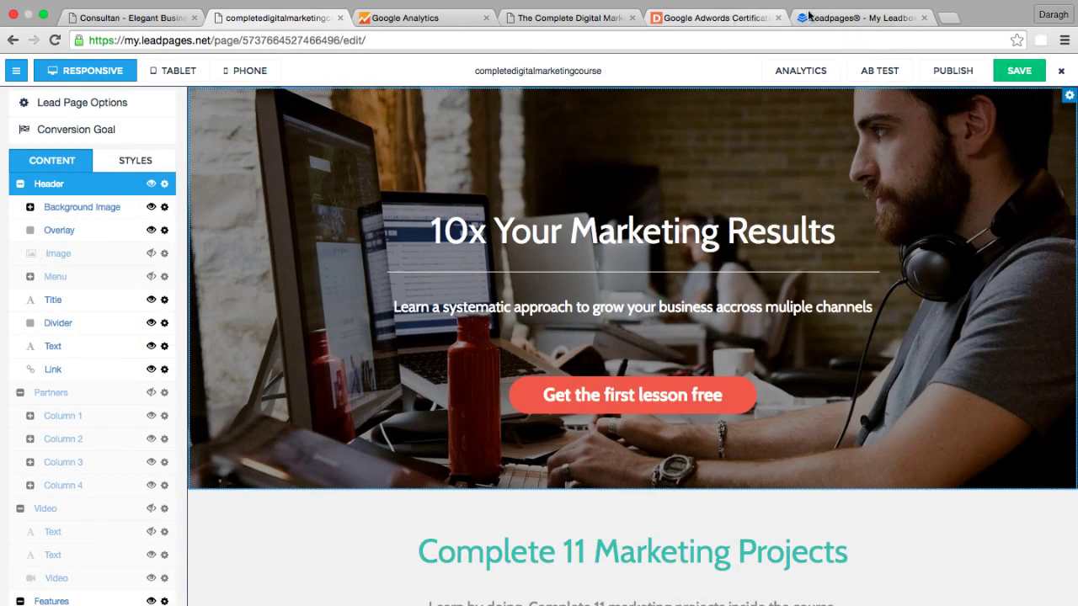
Check the Leadbox conversion rates in Leadpages, and switch to the Google Adwords Certification blog post with the Bonus PDF offer
{"action": "left_click", "coordinate": [829, 18]}
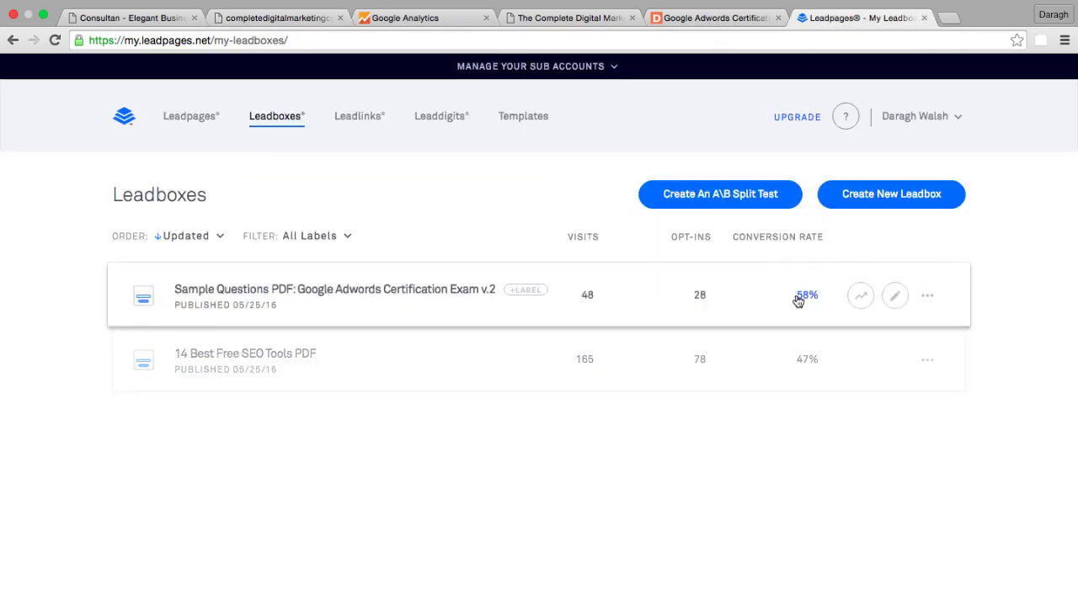
{"action": "left_click", "coordinate": [698, 19]}
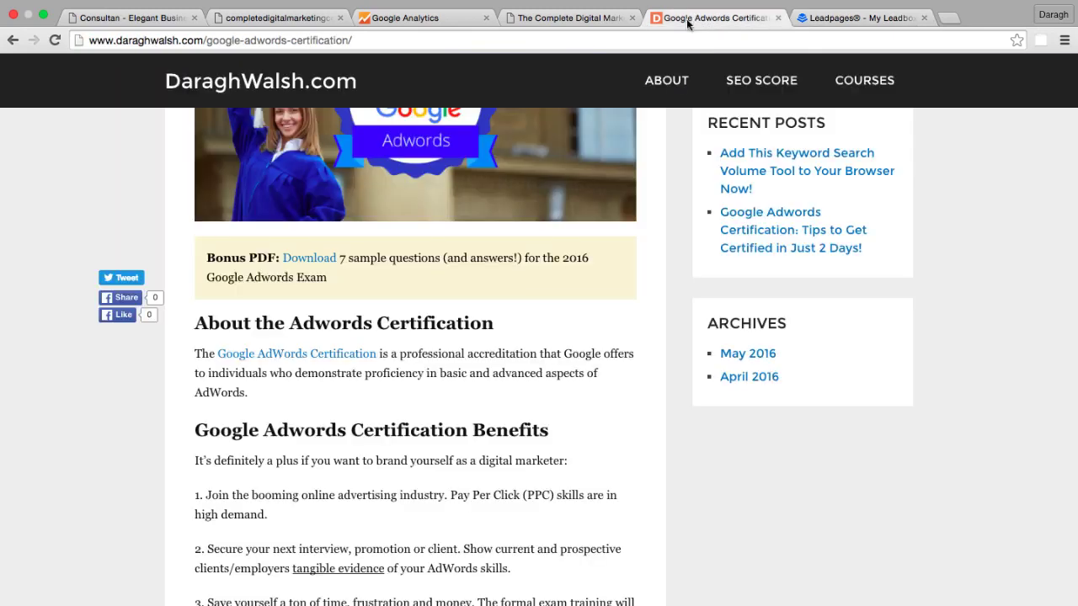